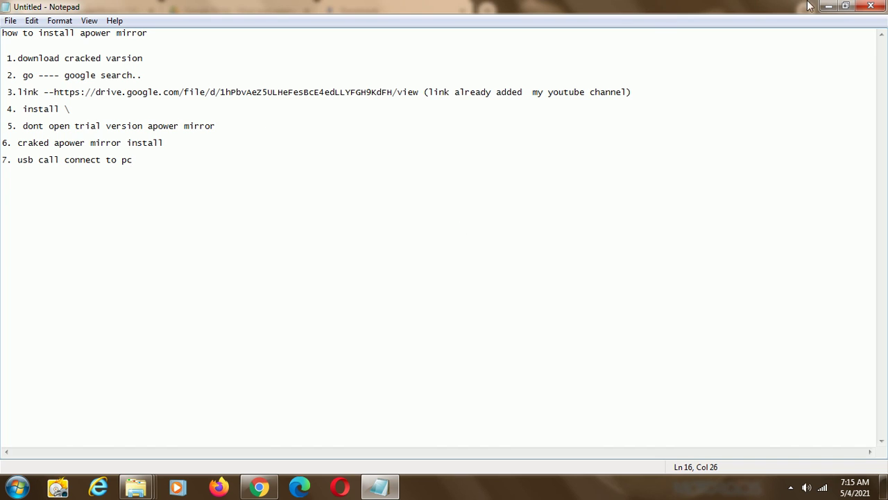
Show the downloaded Apowersoft.ApowerMirror.1.5.9.2 archive in its folder and extract it to a folder of the same name
{"action": "left_click", "coordinate": [828, 6]}
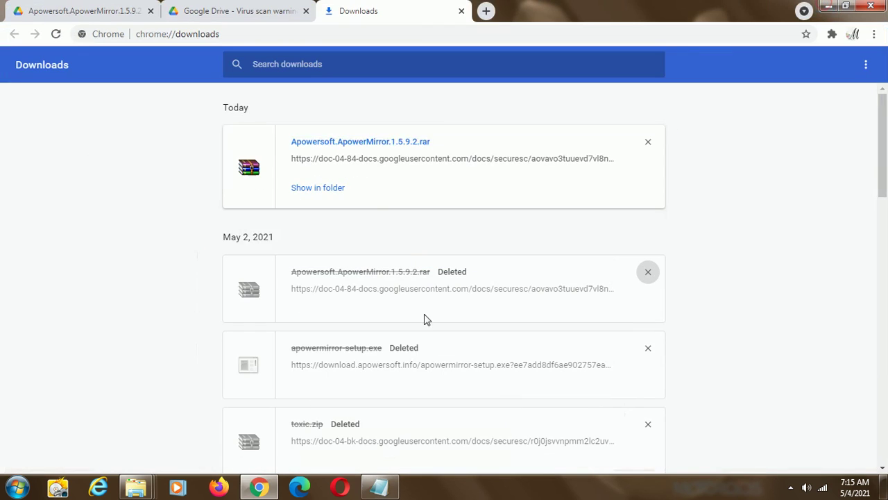
{"action": "left_click", "coordinate": [333, 190]}
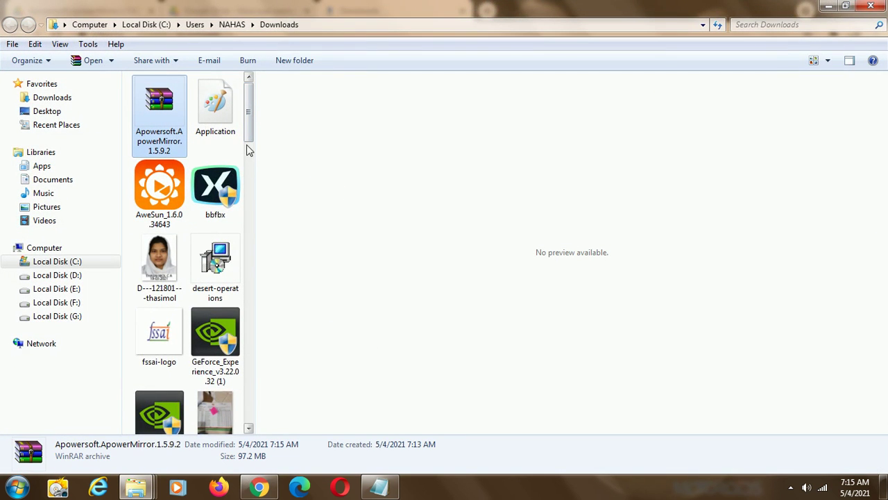
{"action": "left_click_drag", "start_coordinate": [255, 150], "coordinate": [458, 146]}
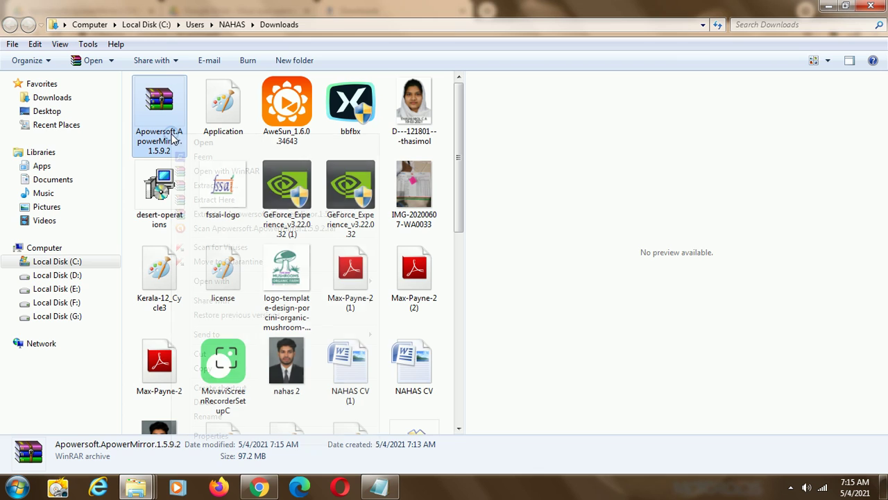
{"action": "right_click", "coordinate": [173, 137]}
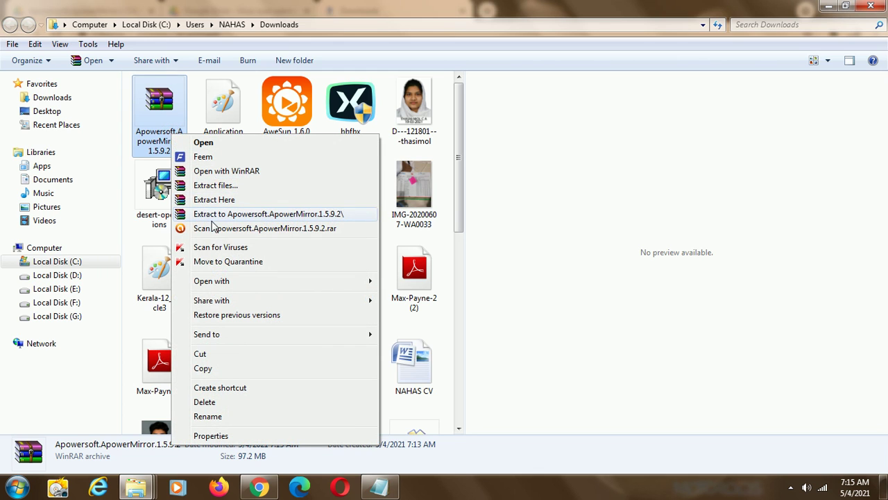
{"action": "left_click", "coordinate": [229, 215]}
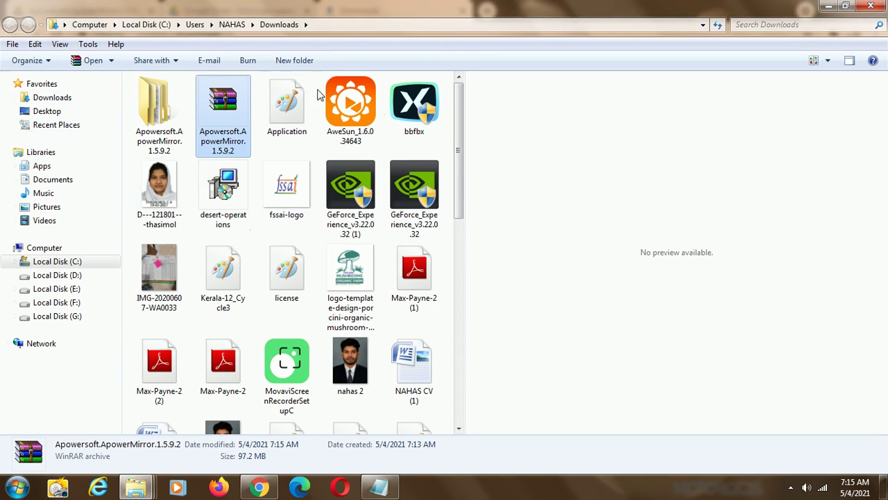
Inspect the contents of the extracted Apowersoft.ApowerMirror.1.5.9.2 folder and its subfolder, and return to Downloads
{"action": "left_click", "coordinate": [157, 106]}
{"action": "double_click", "coordinate": [158, 105]}
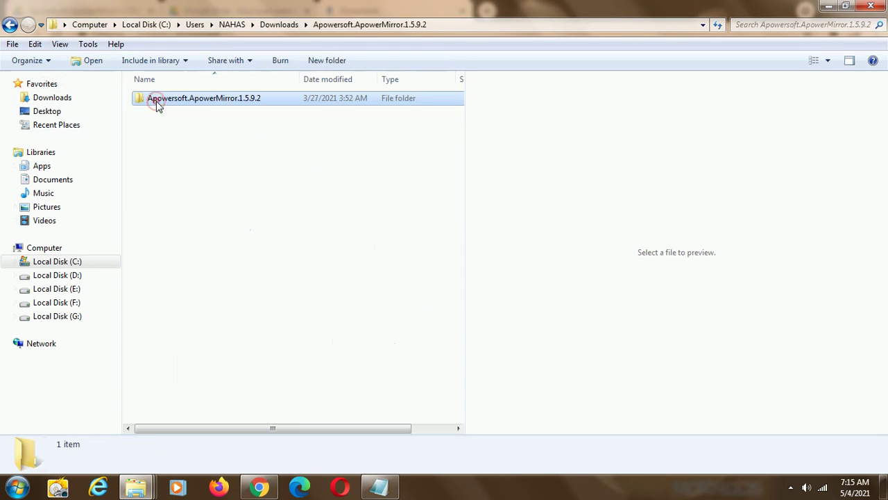
{"action": "double_click", "coordinate": [206, 98]}
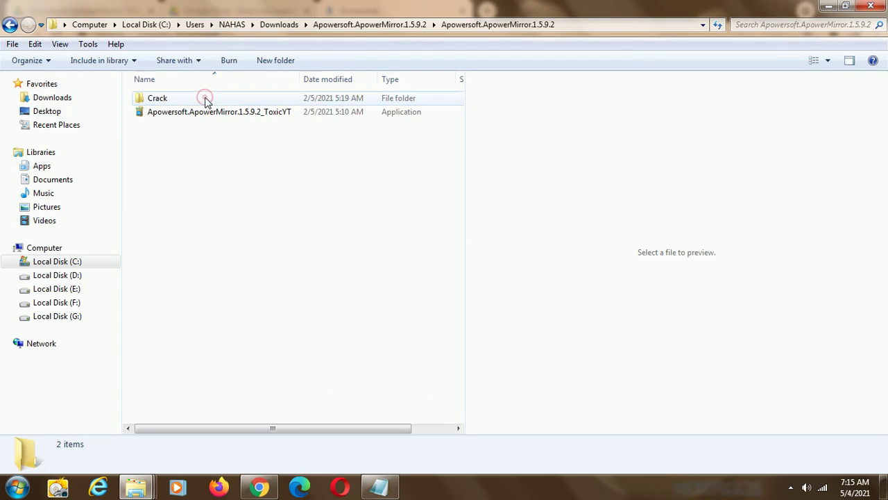
{"action": "left_click", "coordinate": [11, 25]}
{"action": "left_click", "coordinate": [11, 25]}
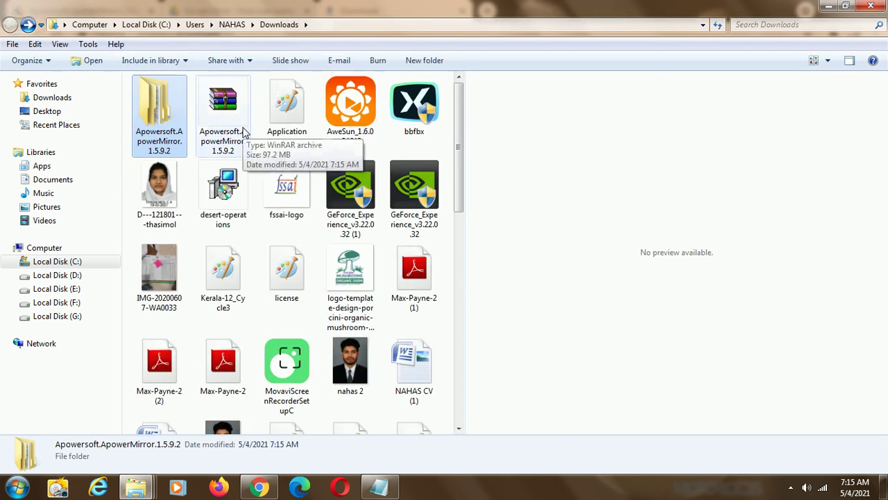
{"action": "left_click", "coordinate": [827, 6]}
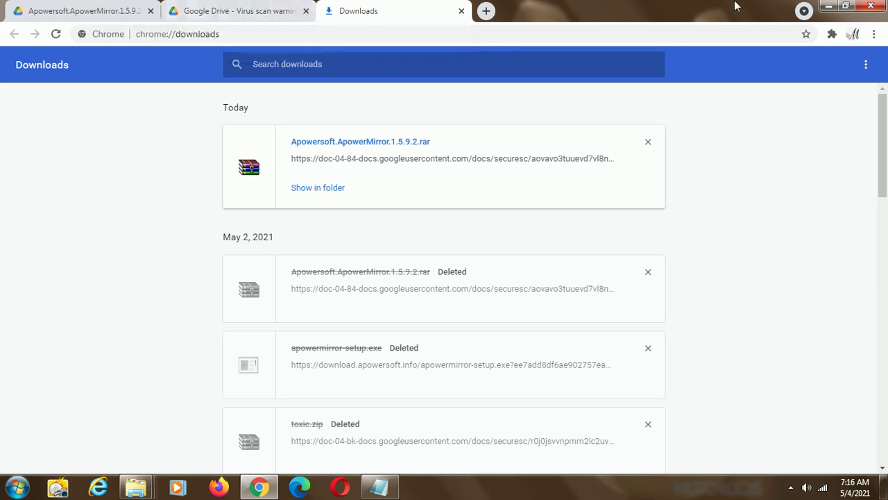
{"action": "left_click", "coordinate": [828, 6]}
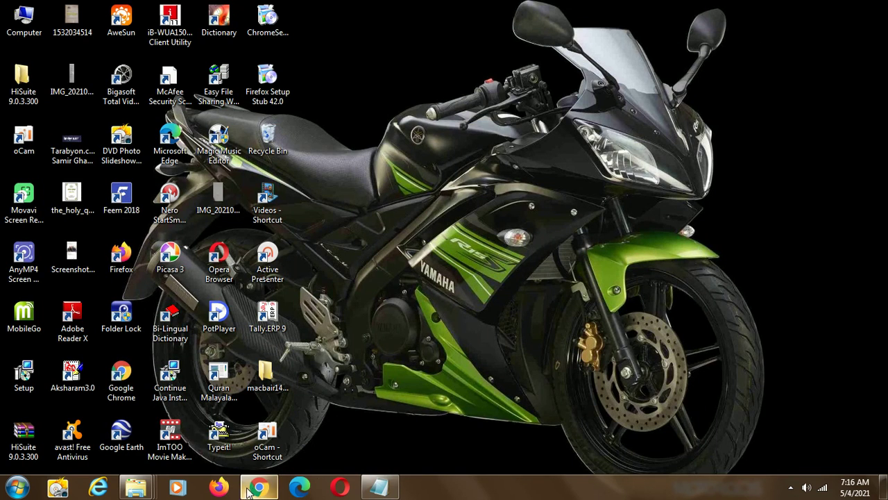
{"action": "mouse_move", "coordinate": [146, 489]}
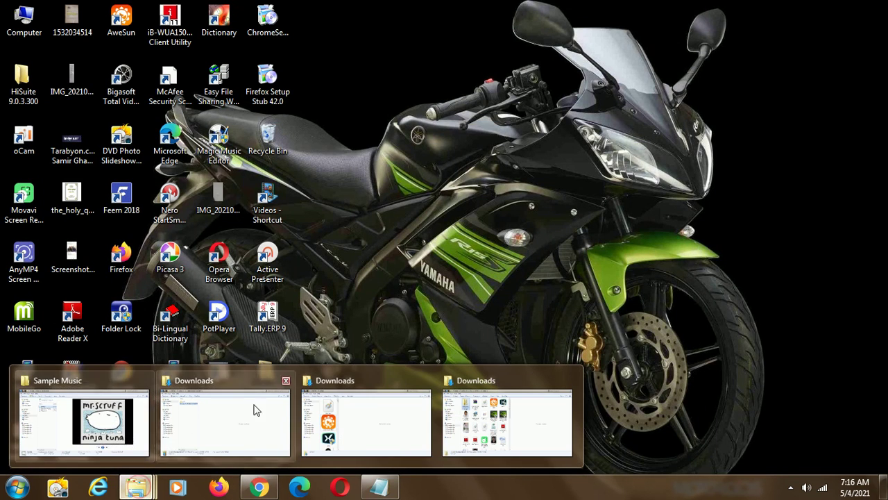
{"action": "left_click", "coordinate": [458, 424]}
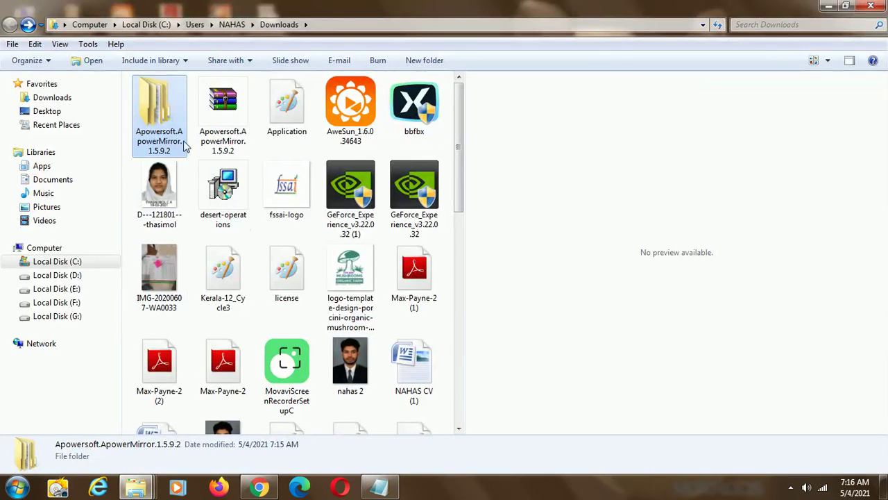
Open the Apowersoft.ApowerMirror.1.5.9.2 archive, dismiss the WinRAR license reminder, and launch the ApowerMirror installer from the inner folder
{"action": "double_click", "coordinate": [225, 138]}
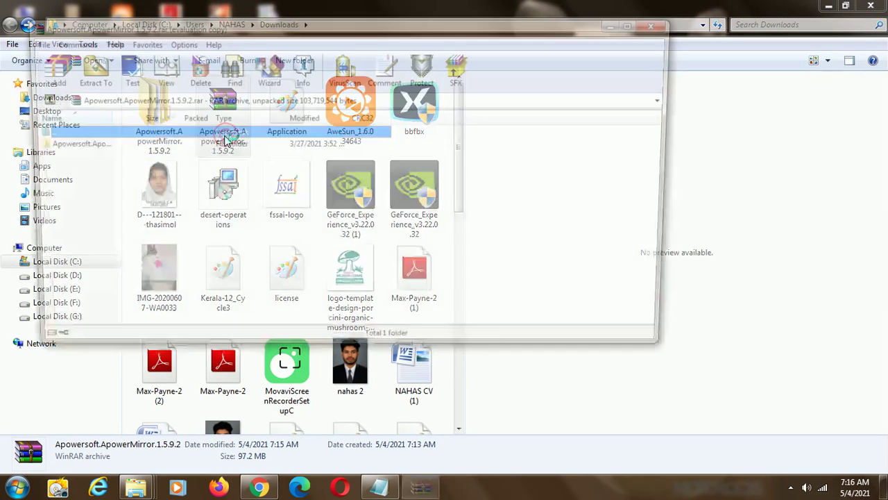
{"action": "left_click", "coordinate": [102, 148]}
{"action": "double_click", "coordinate": [102, 150]}
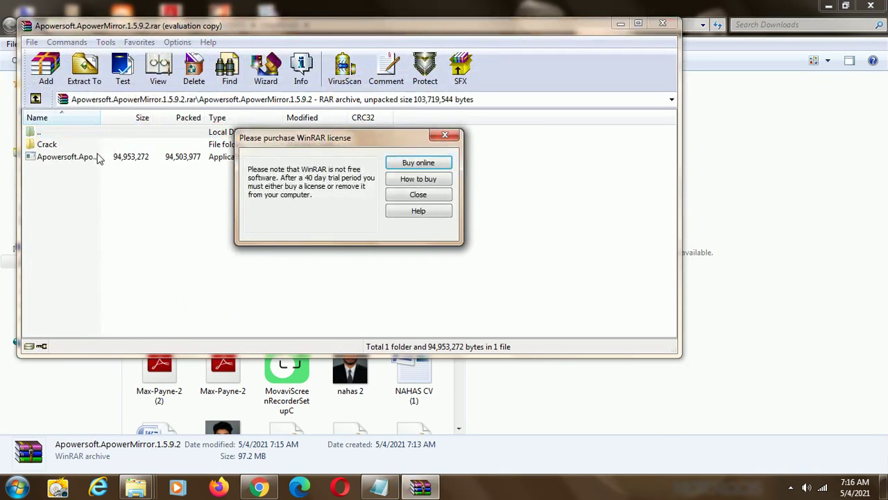
{"action": "left_click", "coordinate": [452, 136]}
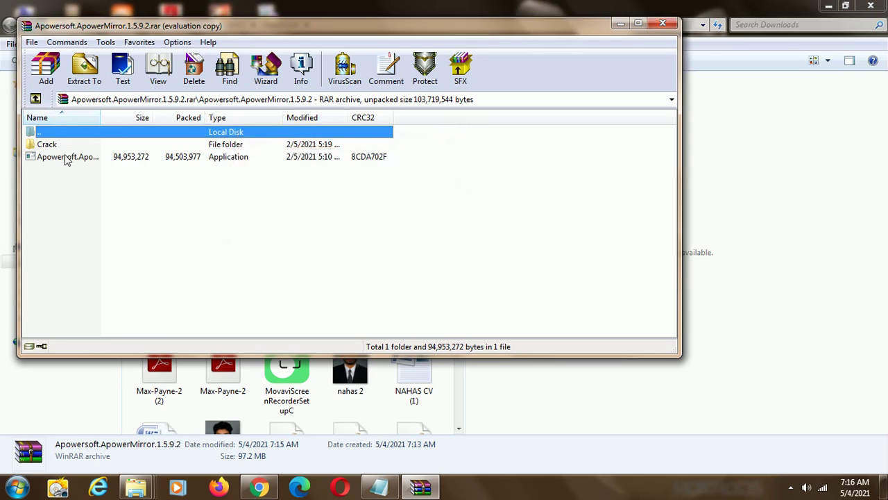
{"action": "double_click", "coordinate": [64, 157]}
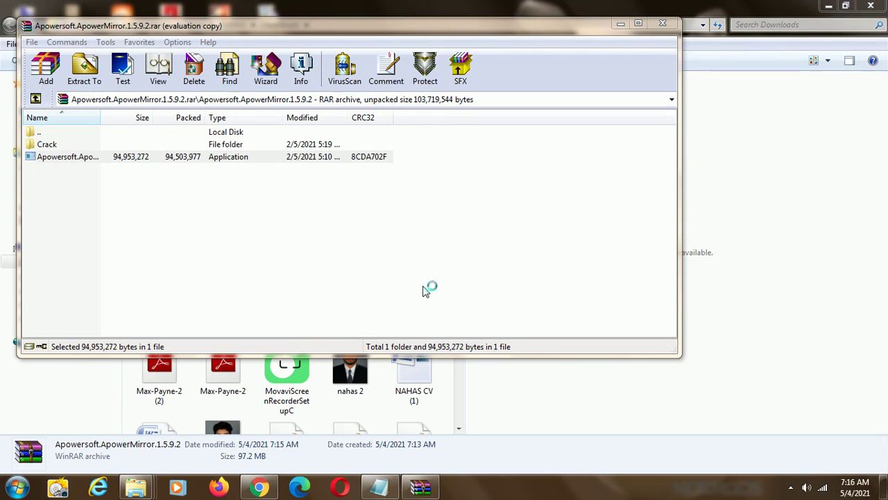
{"action": "left_click", "coordinate": [453, 243]}
{"action": "left_click", "coordinate": [454, 251]}
{"action": "left_click", "coordinate": [447, 281]}
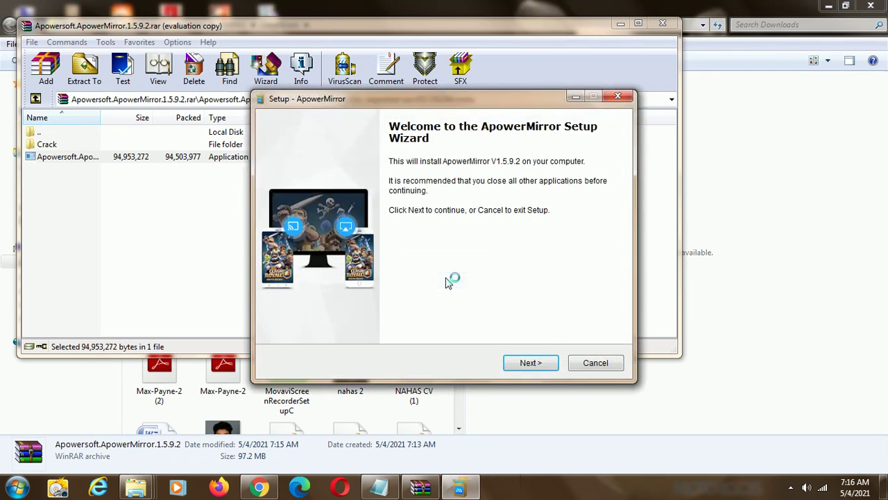
Install ApowerMirror in C:\Program Files\Apowersoft\ApowerMirror with the desktop and Quick Launch shortcuts enabled
{"action": "left_click", "coordinate": [526, 363]}
{"action": "left_click", "coordinate": [531, 363]}
{"action": "left_click", "coordinate": [535, 363]}
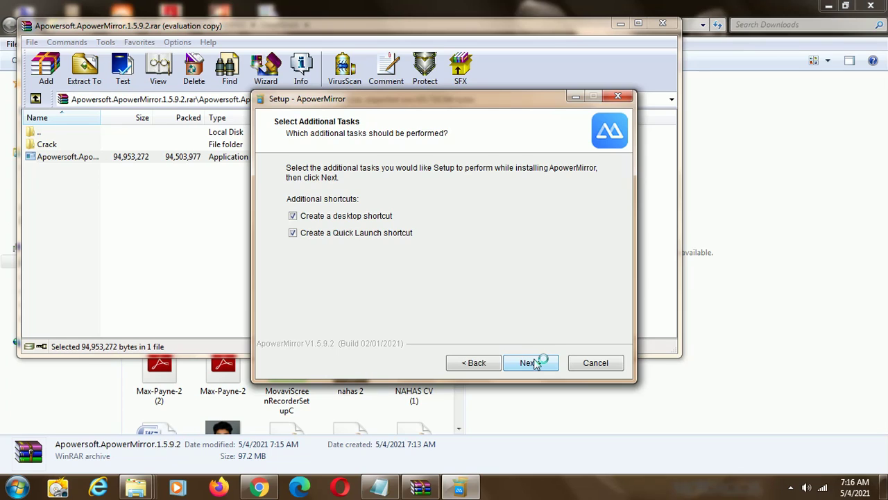
{"action": "left_click", "coordinate": [535, 363]}
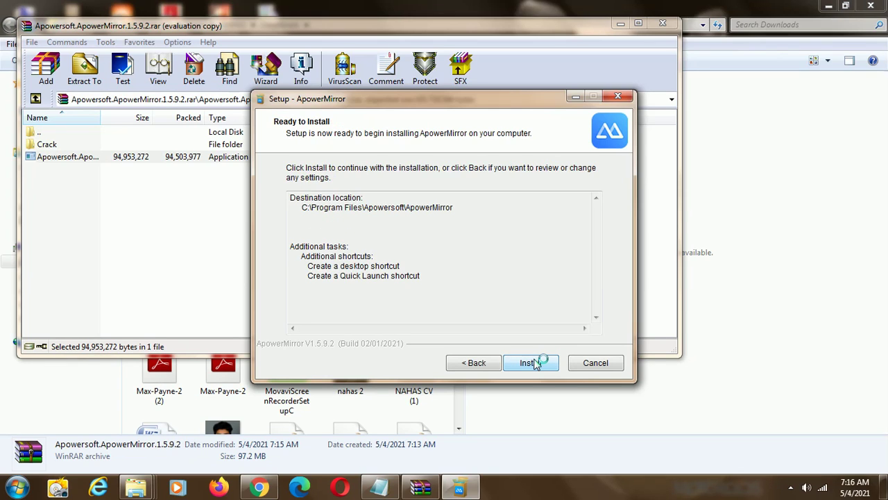
{"action": "left_click", "coordinate": [535, 363]}
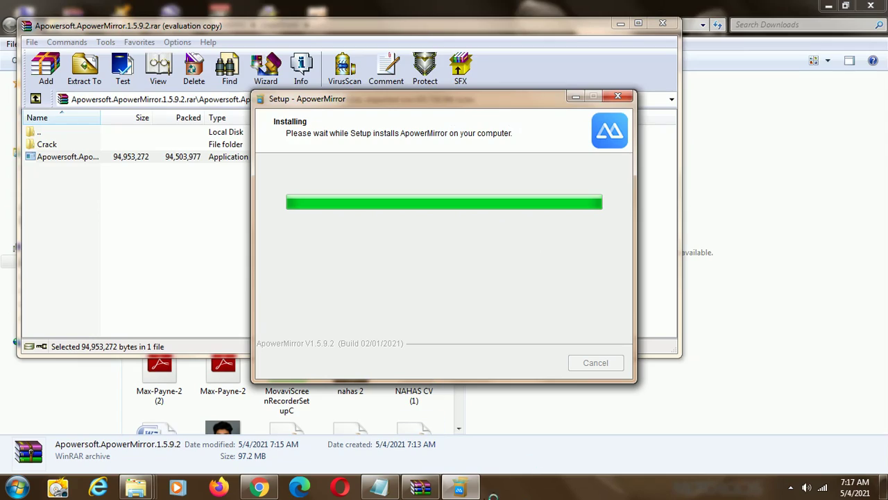
Clear the Downloads folder and archive windows off the desktop, leaving the ApowerMirror installer in view
{"action": "mouse_move", "coordinate": [460, 488]}
{"action": "mouse_move", "coordinate": [475, 427]}
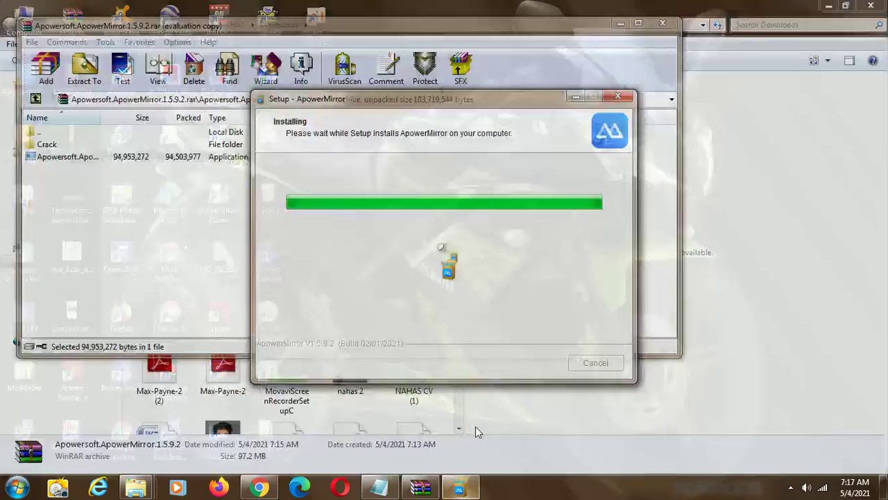
{"action": "left_click", "coordinate": [829, 6]}
{"action": "left_click", "coordinate": [662, 23]}
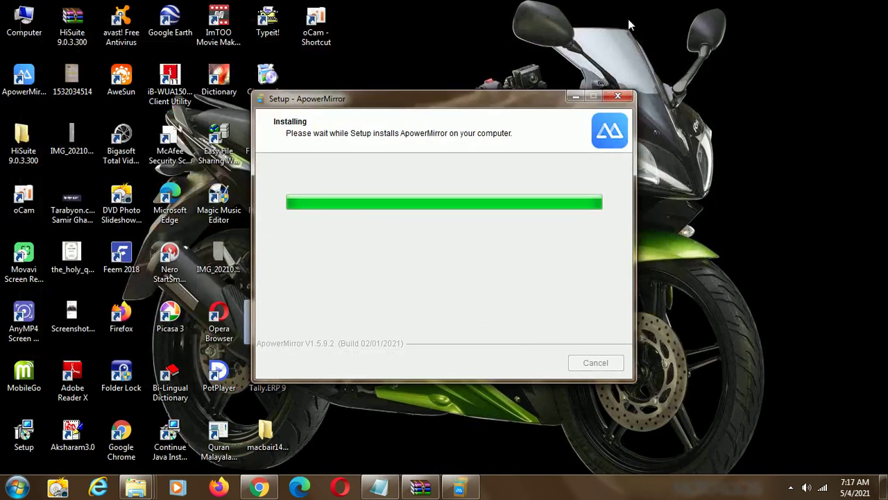
{"action": "right_click", "coordinate": [628, 20]}
{"action": "left_click", "coordinate": [666, 58]}
{"action": "right_click", "coordinate": [655, 43]}
{"action": "left_click", "coordinate": [683, 84]}
{"action": "right_click", "coordinate": [669, 65]}
{"action": "left_click", "coordinate": [687, 103]}
{"action": "right_click", "coordinate": [681, 57]}
{"action": "left_click", "coordinate": [691, 94]}
{"action": "right_click", "coordinate": [669, 55]}
{"action": "left_click", "coordinate": [691, 95]}
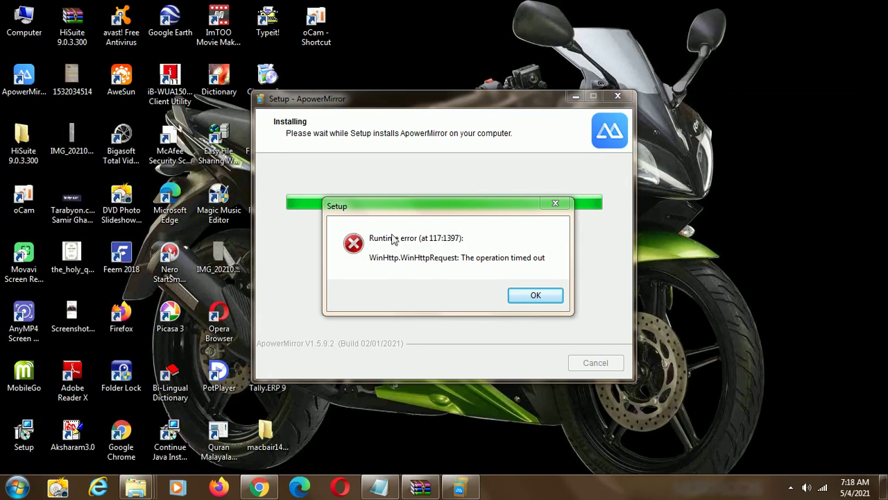
Dismiss the installer's runtime error, finish the ApowerMirror setup with its launch option kept on, and refresh the desktop
{"action": "left_click", "coordinate": [531, 294]}
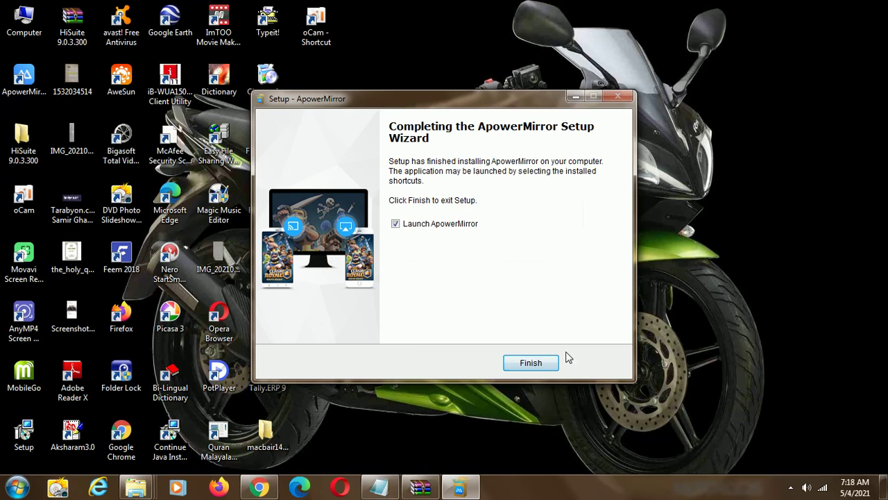
{"action": "left_click", "coordinate": [530, 361]}
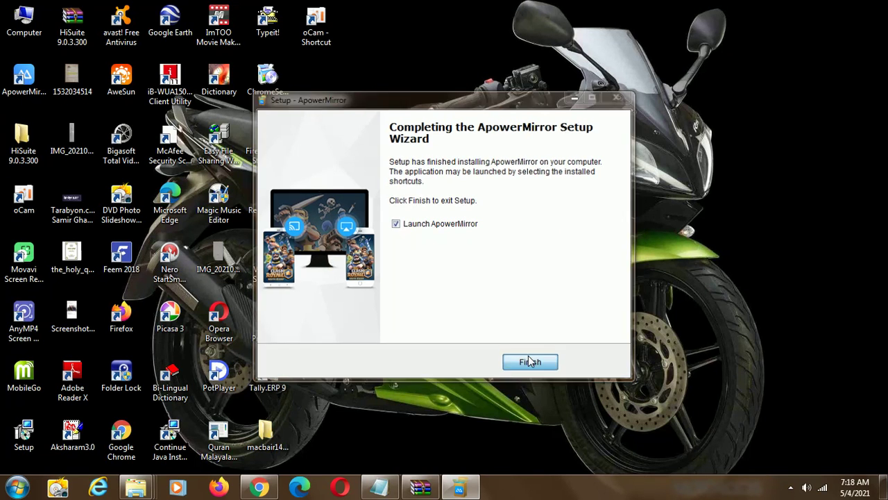
{"action": "right_click", "coordinate": [611, 111]}
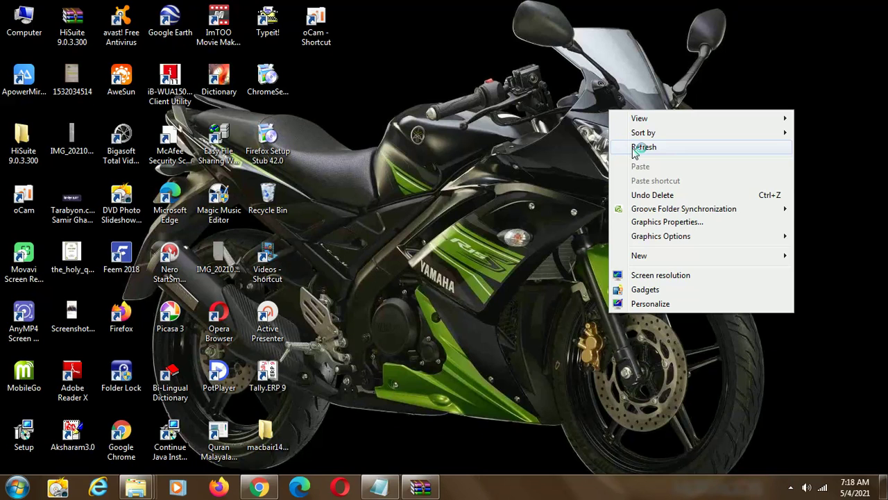
{"action": "left_click", "coordinate": [634, 149]}
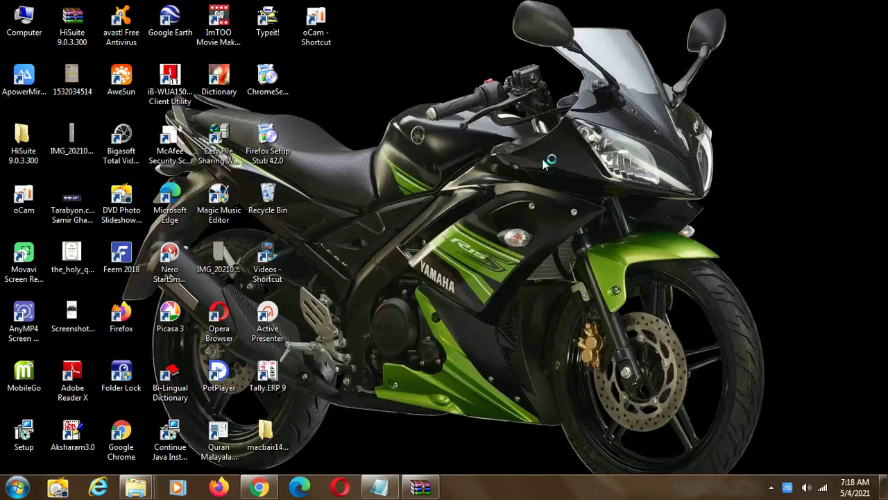
{"action": "right_click", "coordinate": [429, 57]}
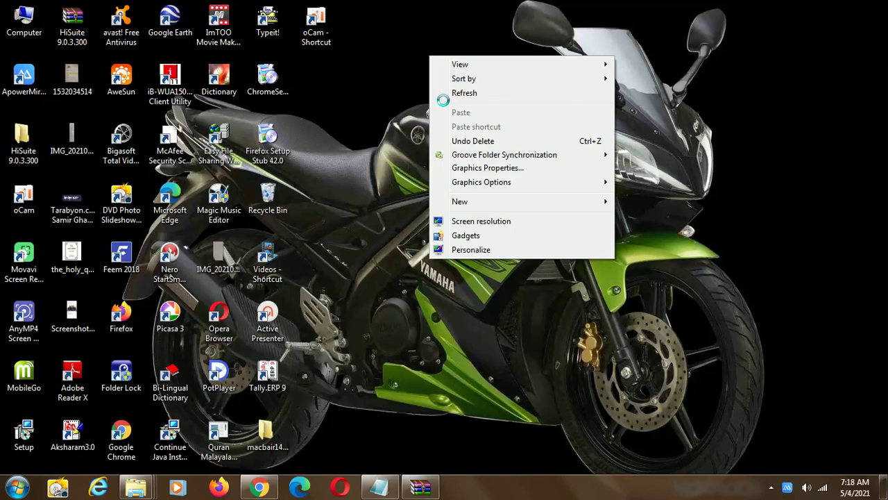
{"action": "left_click", "coordinate": [461, 95]}
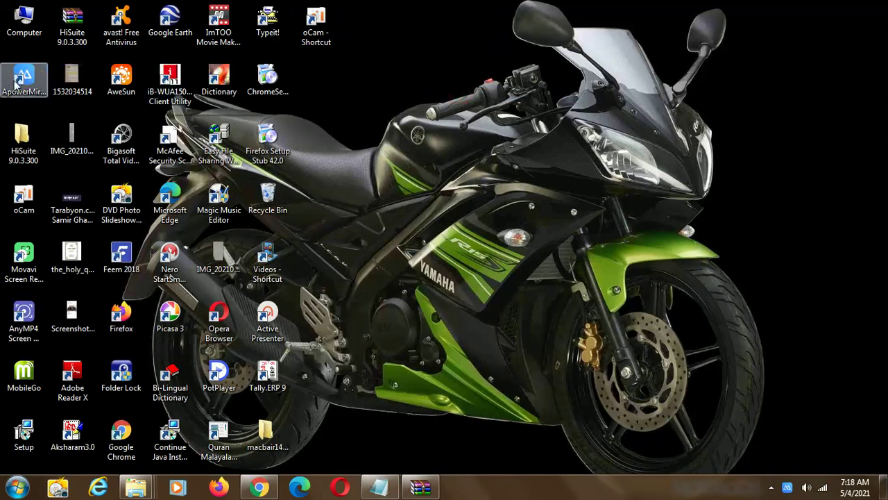
Open ApowerMirror from its desktop shortcut, dismiss the VIP Privileges window, and quit the program completely
{"action": "double_click", "coordinate": [28, 84]}
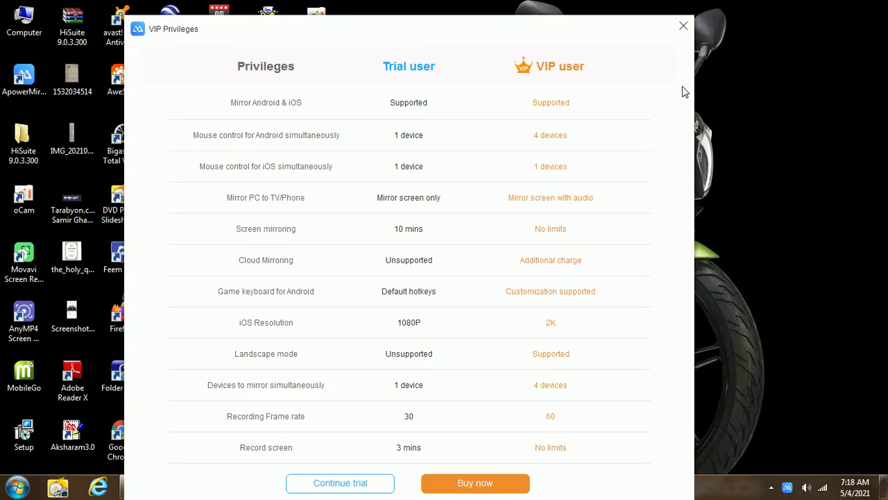
{"action": "left_click", "coordinate": [683, 26]}
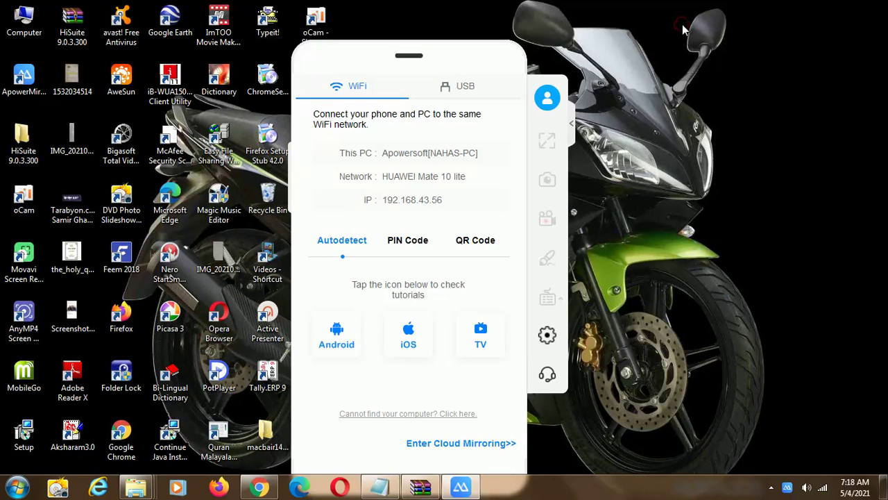
{"action": "left_click", "coordinate": [770, 487]}
{"action": "right_click", "coordinate": [799, 421]}
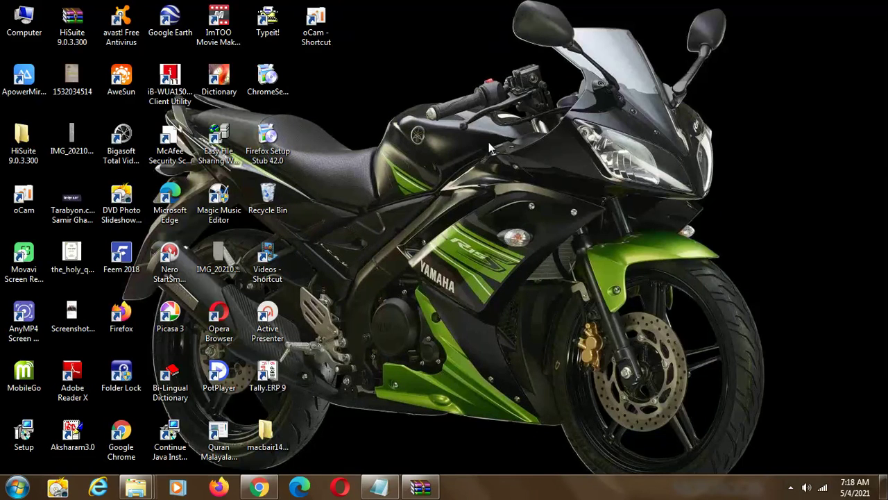
{"action": "right_click", "coordinate": [482, 128]}
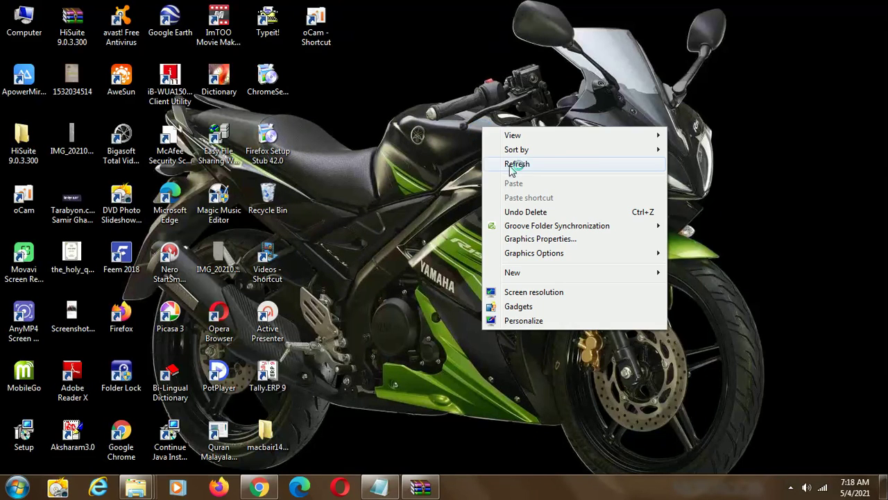
{"action": "left_click", "coordinate": [513, 164]}
{"action": "right_click", "coordinate": [485, 158]}
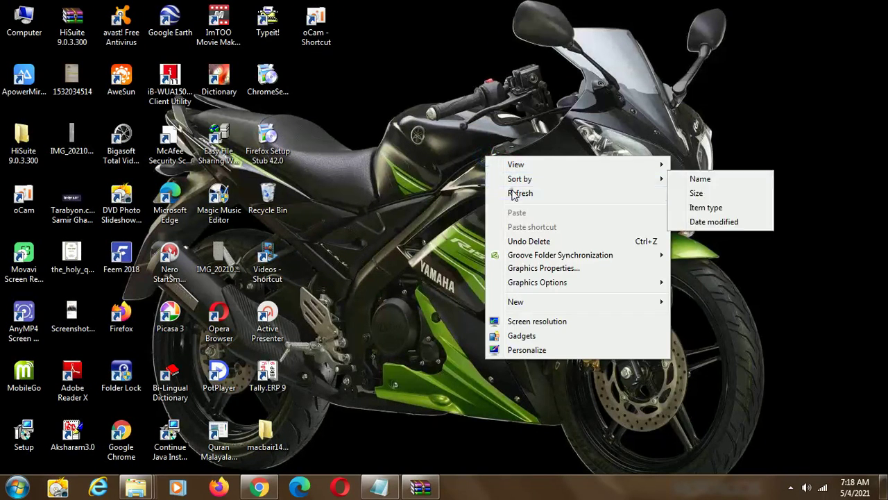
{"action": "left_click", "coordinate": [512, 189]}
{"action": "right_click", "coordinate": [467, 131]}
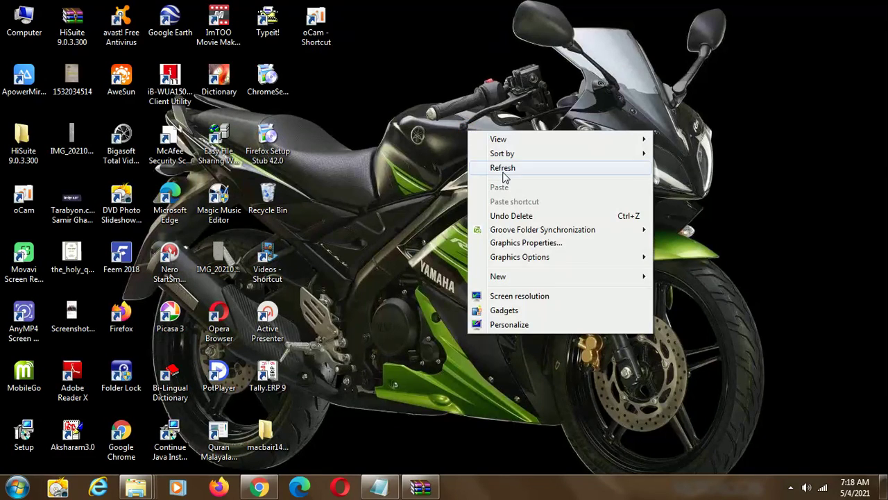
{"action": "left_click", "coordinate": [503, 172]}
{"action": "right_click", "coordinate": [485, 139]}
{"action": "left_click", "coordinate": [503, 175]}
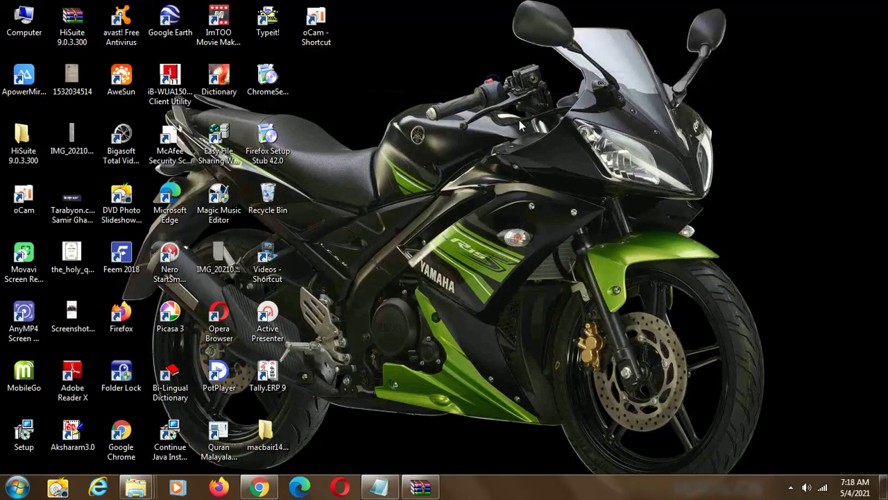
{"action": "right_click", "coordinate": [521, 125]}
{"action": "left_click", "coordinate": [521, 124]}
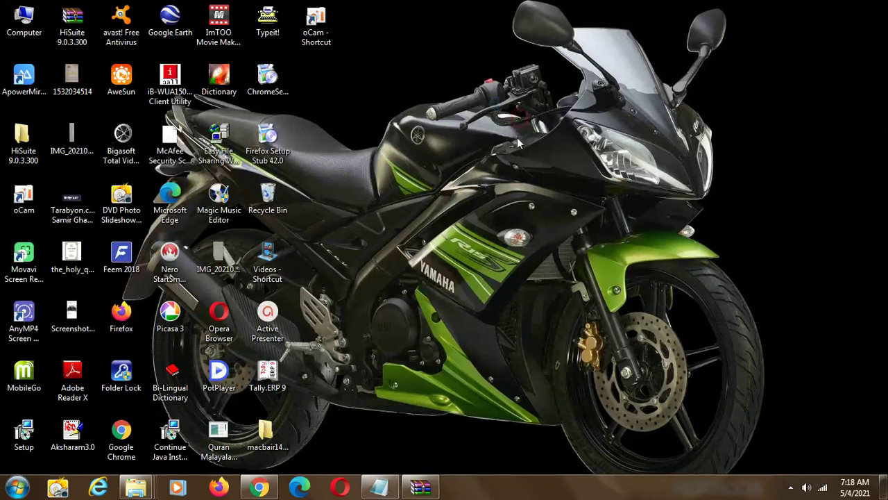
{"action": "right_click", "coordinate": [517, 139]}
{"action": "left_click", "coordinate": [527, 141]}
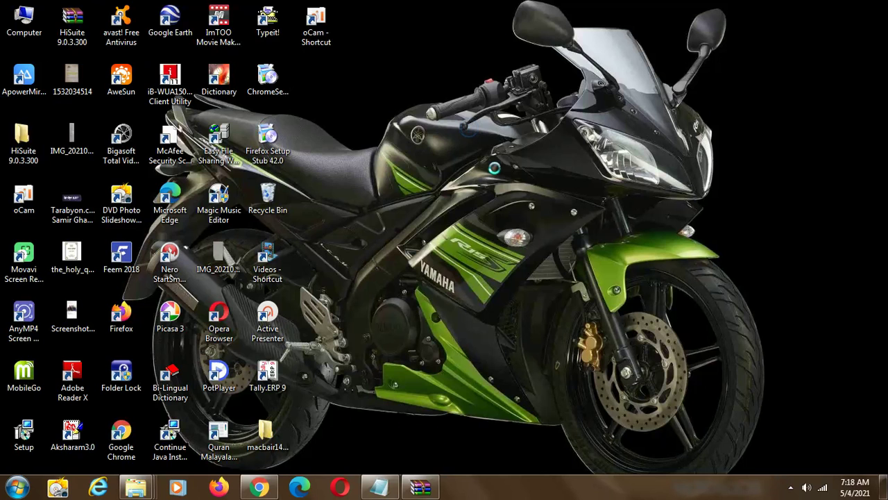
{"action": "right_click", "coordinate": [494, 167]}
{"action": "left_click", "coordinate": [501, 168]}
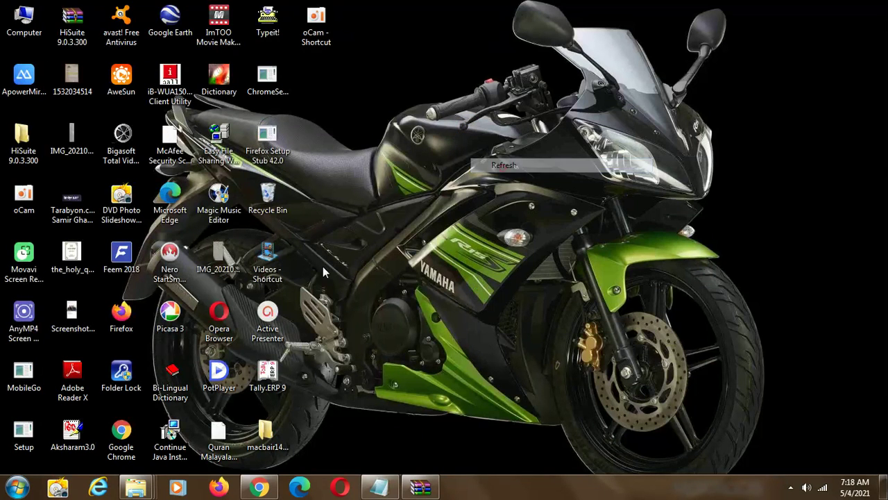
Open the Crack folder inside the extracted Apowersoft.ApowerMirror.1.5.9.2 folder in Downloads
{"action": "mouse_move", "coordinate": [136, 487]}
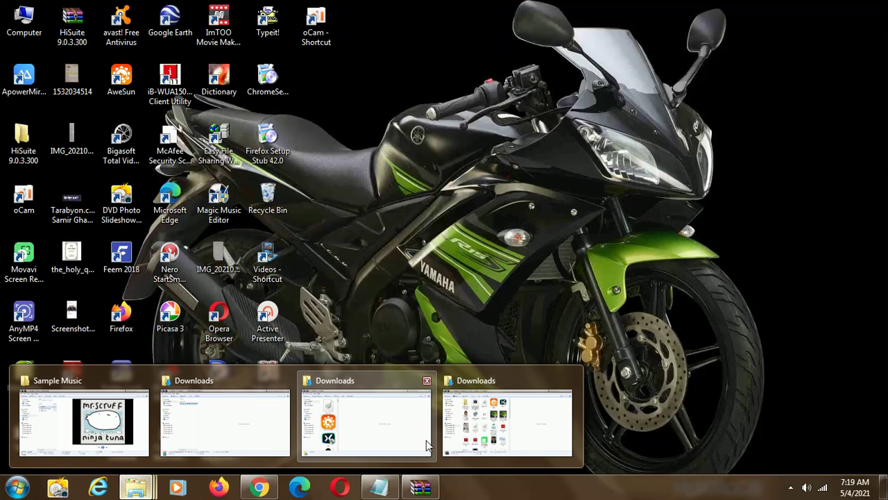
{"action": "left_click", "coordinate": [496, 439]}
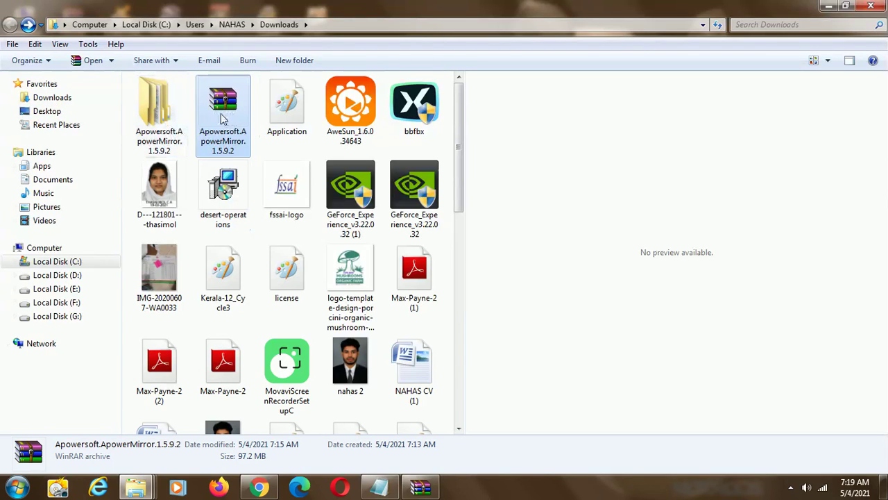
{"action": "double_click", "coordinate": [155, 104]}
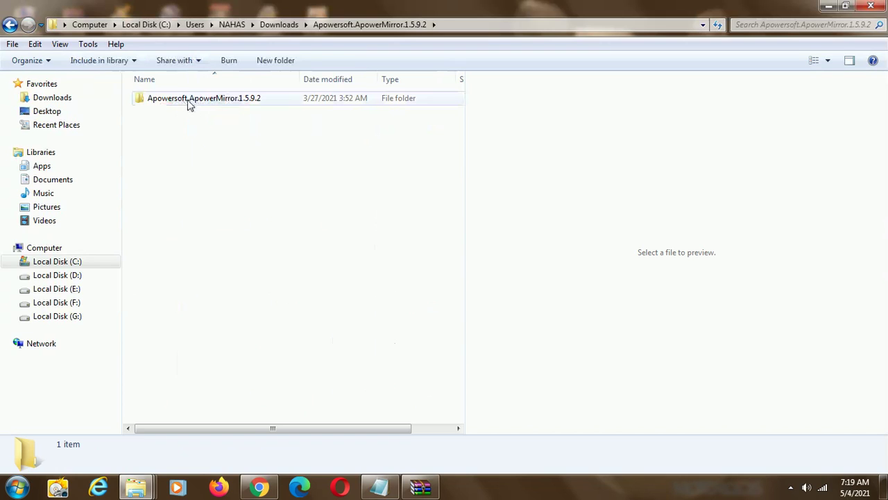
{"action": "double_click", "coordinate": [186, 101]}
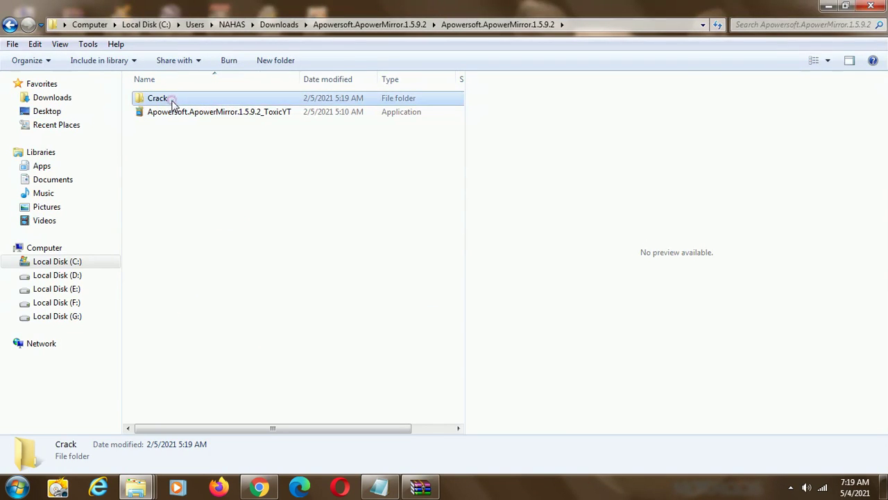
{"action": "double_click", "coordinate": [172, 101]}
Copy the ApowerMirror application and Apowersoft.CommUtilities.Native DLL from the Crack folder, and close the folder window
{"action": "left_click_drag", "start_coordinate": [295, 168], "coordinate": [139, 90]}
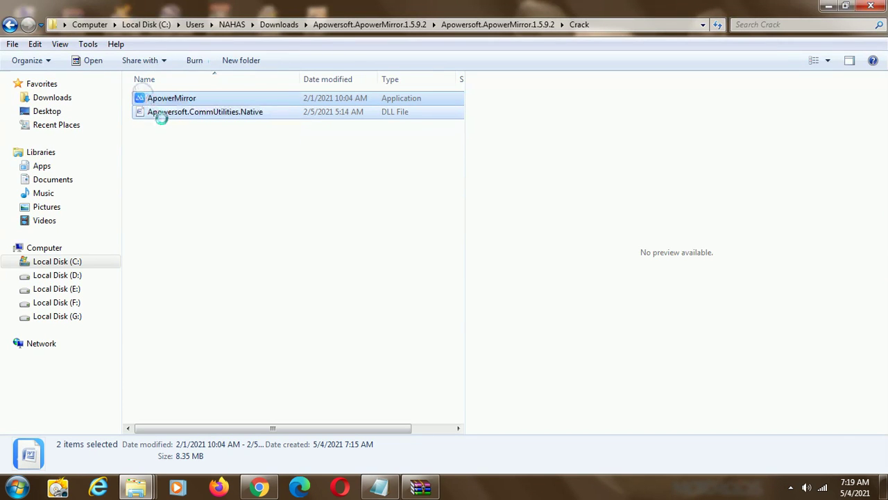
{"action": "right_click", "coordinate": [159, 115]}
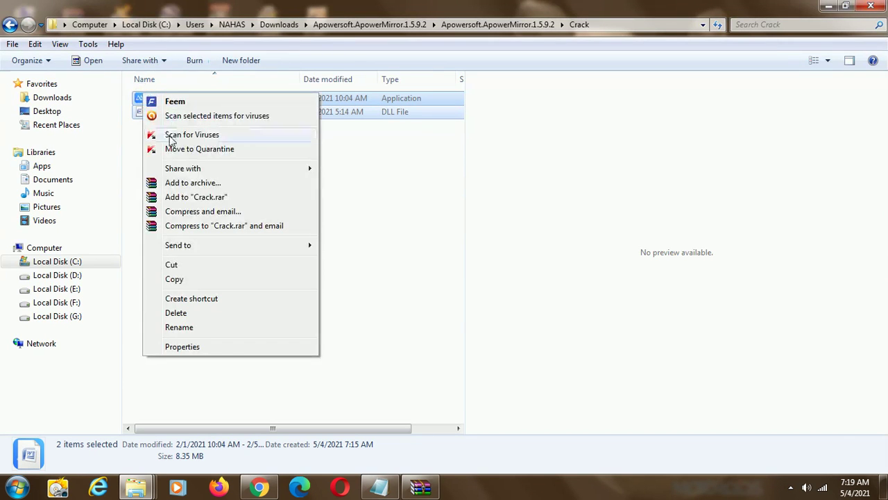
{"action": "left_click", "coordinate": [187, 266]}
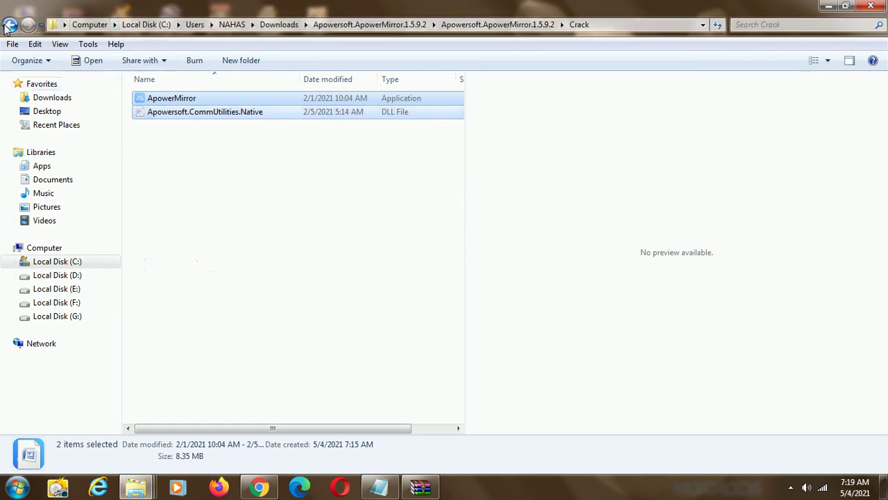
{"action": "right_click", "coordinate": [268, 110]}
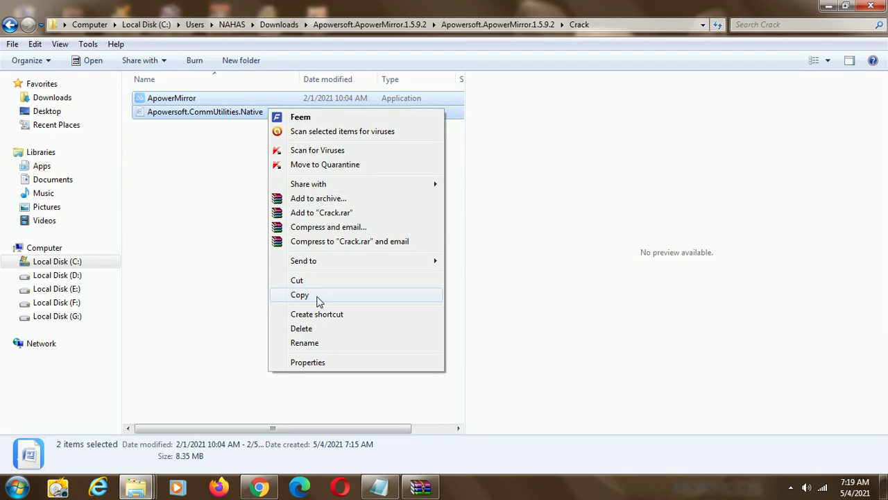
{"action": "left_click", "coordinate": [318, 300]}
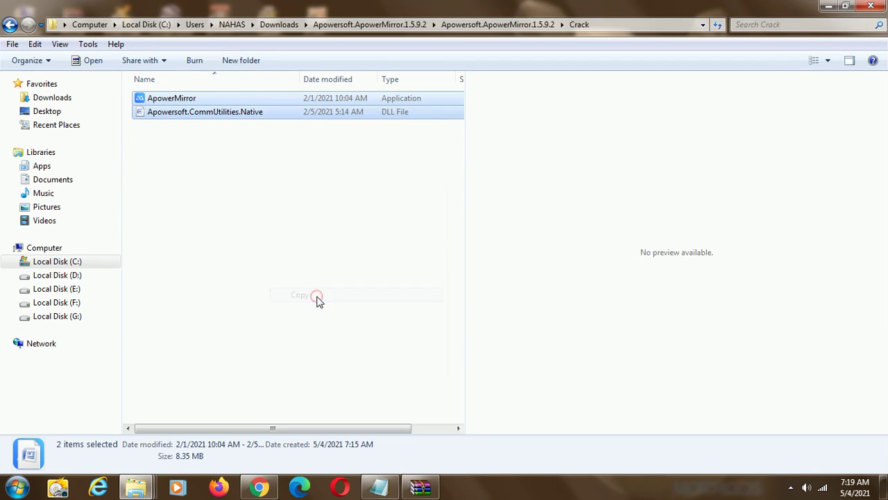
{"action": "left_click", "coordinate": [8, 27]}
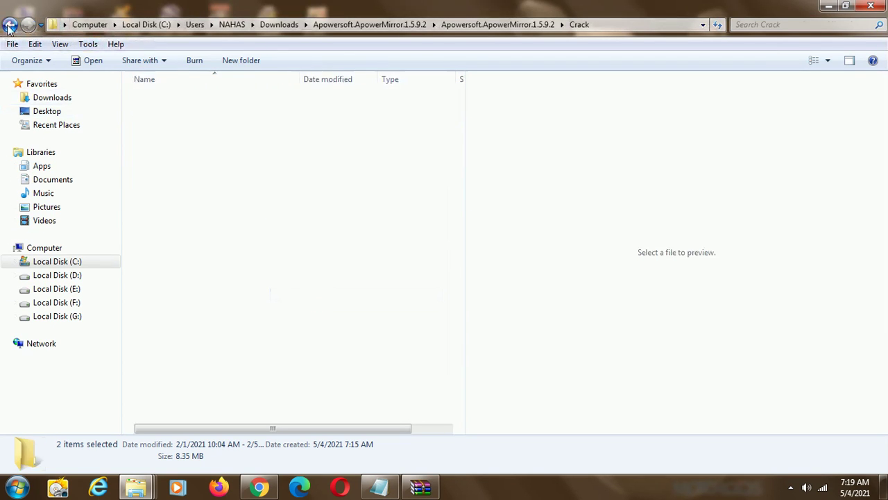
{"action": "left_click", "coordinate": [869, 6]}
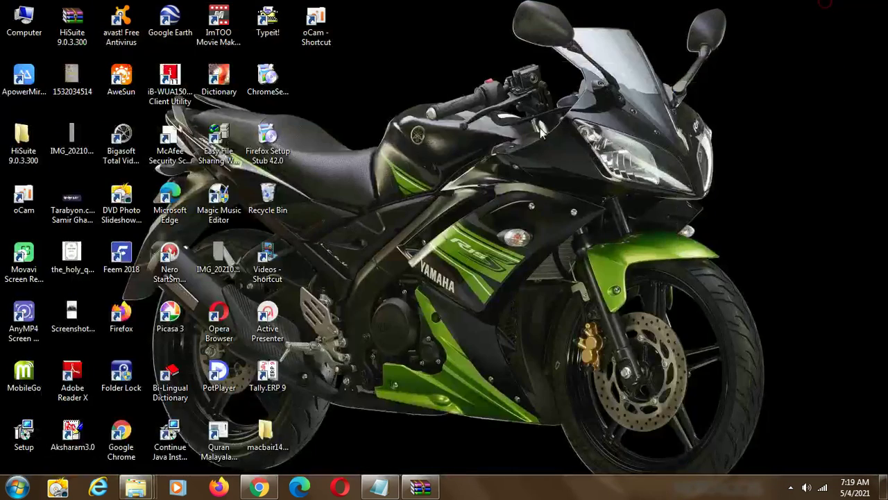
Paste the copied files into ApowerMirror's installation folder, replacing ApowerMirror.exe with administrator permission, and minimize the folder window
{"action": "right_click", "coordinate": [16, 81]}
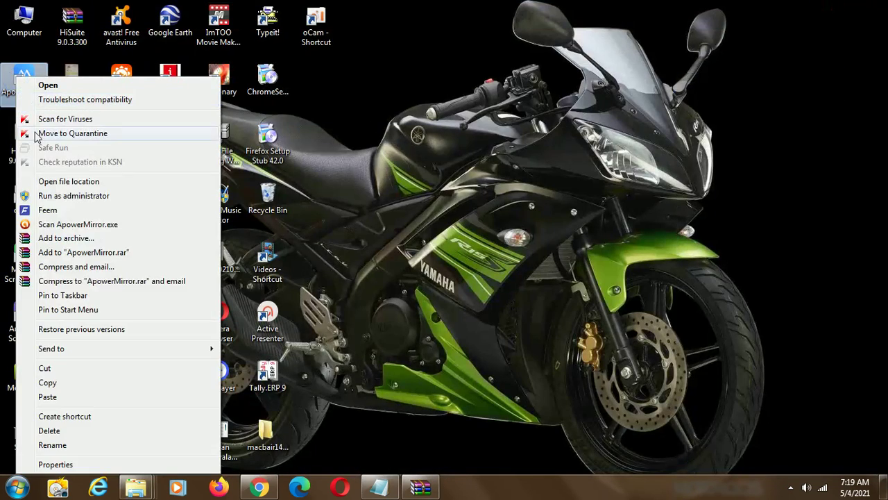
{"action": "left_click", "coordinate": [74, 183]}
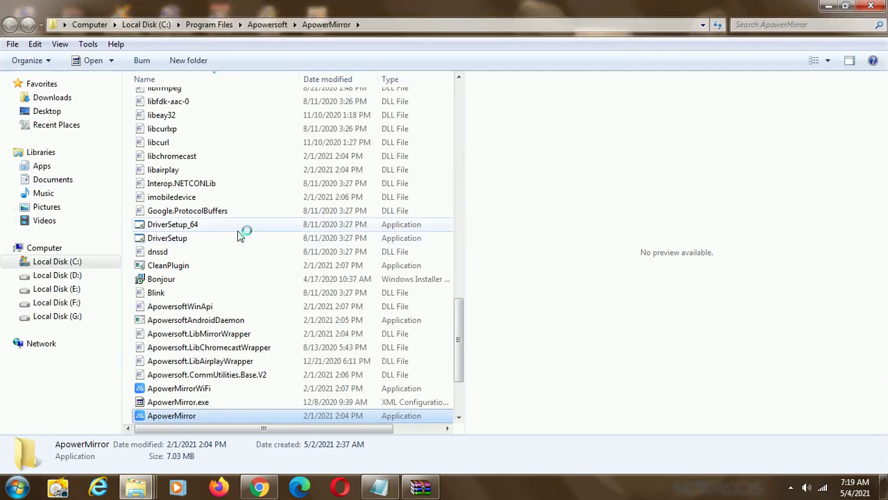
{"action": "right_click", "coordinate": [279, 142]}
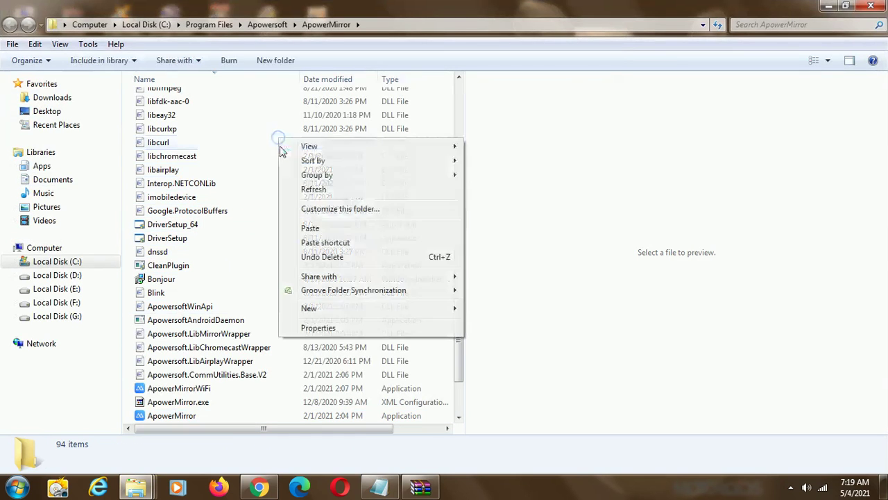
{"action": "left_click", "coordinate": [299, 228]}
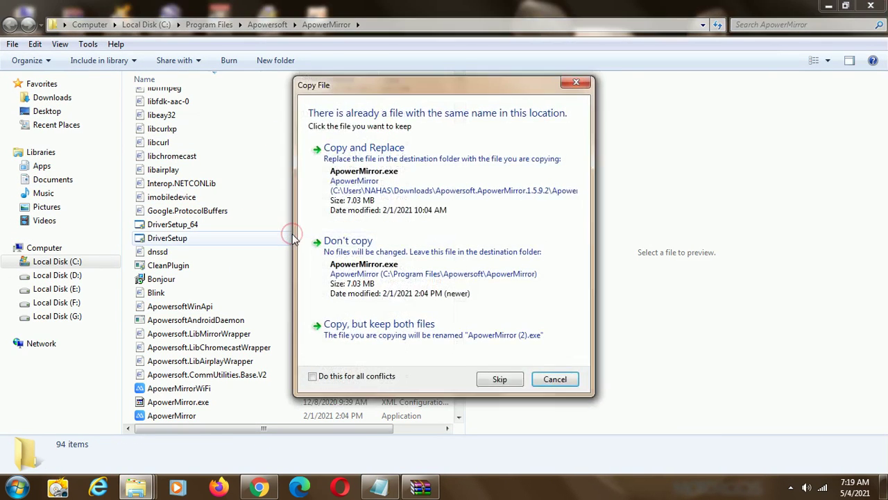
{"action": "left_click", "coordinate": [368, 189]}
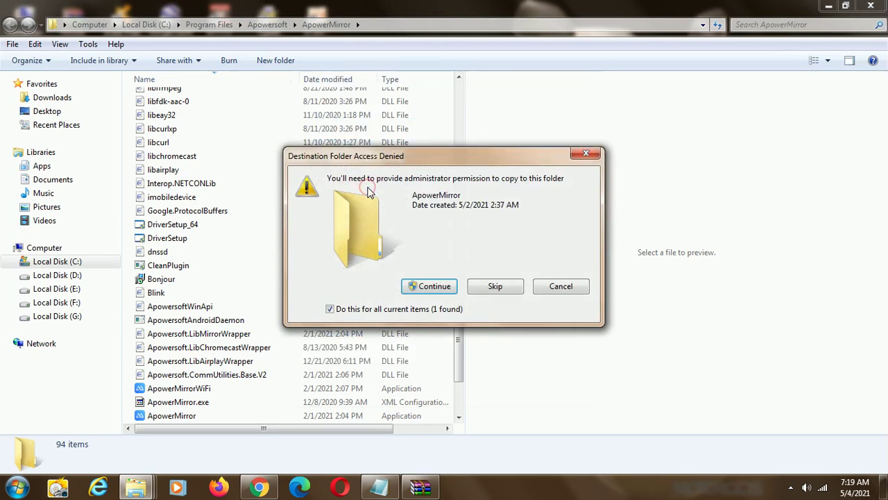
{"action": "left_click", "coordinate": [448, 289]}
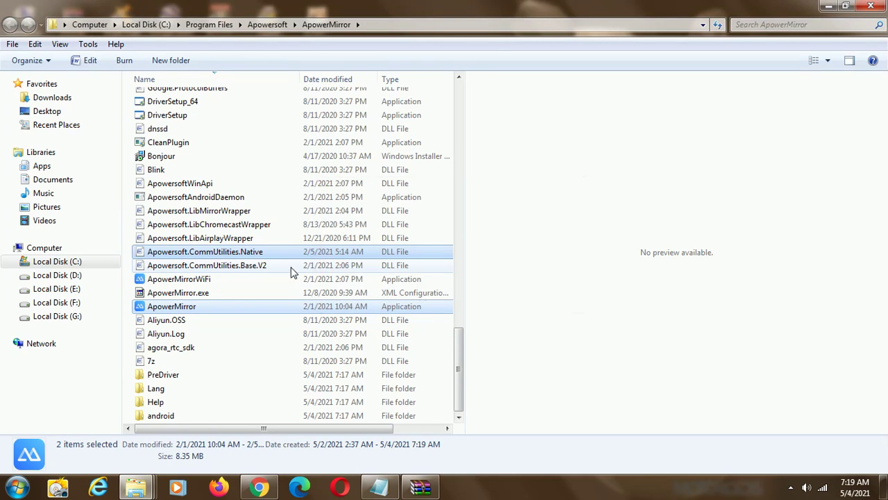
{"action": "left_click", "coordinate": [829, 5]}
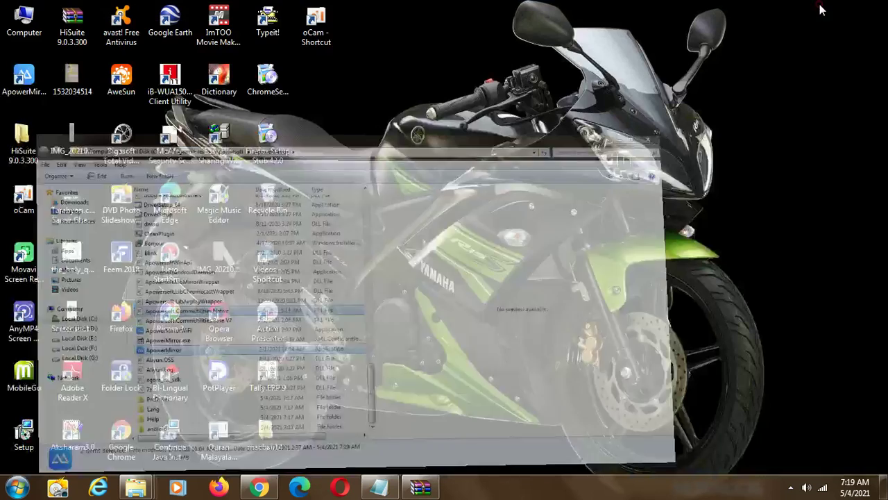
{"action": "right_click", "coordinate": [702, 50]}
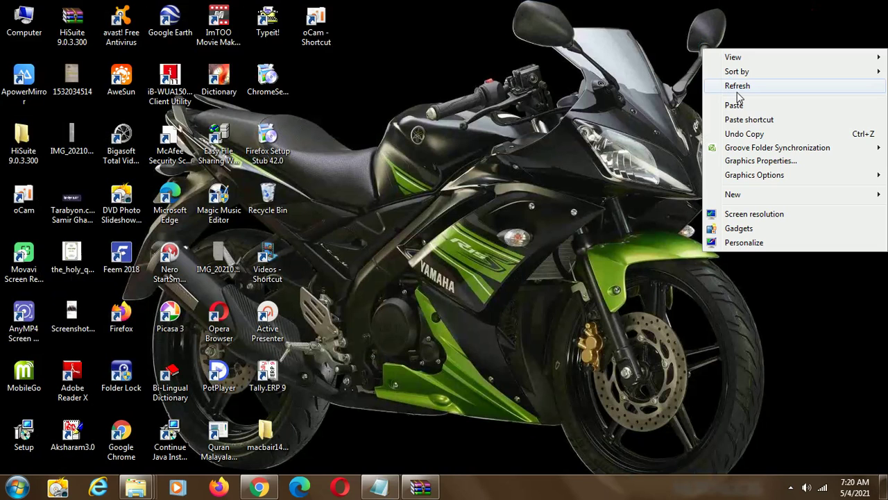
{"action": "left_click", "coordinate": [738, 87]}
{"action": "right_click", "coordinate": [693, 70]}
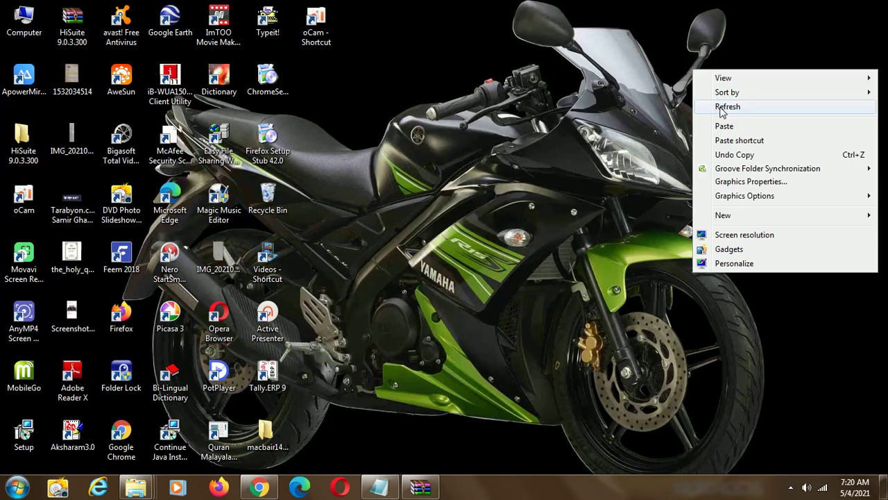
{"action": "left_click", "coordinate": [723, 108]}
{"action": "right_click", "coordinate": [693, 70]}
{"action": "left_click", "coordinate": [708, 109]}
{"action": "right_click", "coordinate": [689, 72]}
{"action": "left_click", "coordinate": [711, 113]}
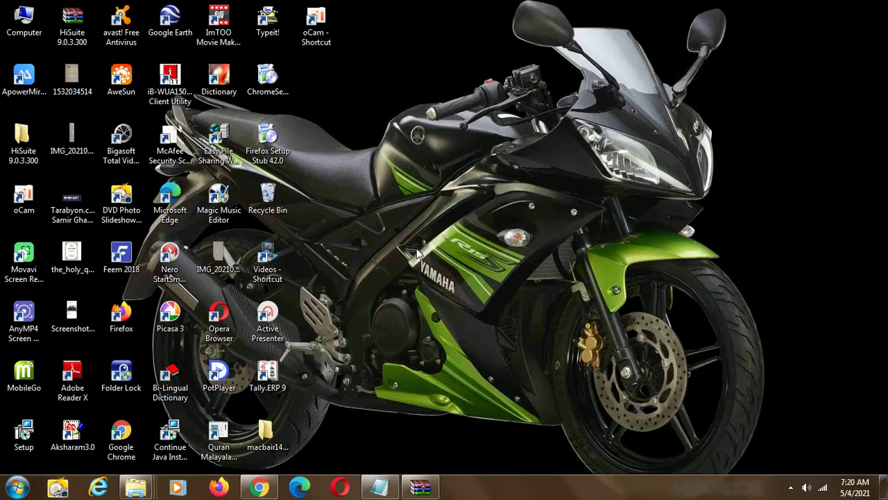
{"action": "right_click", "coordinate": [485, 94]}
{"action": "left_click", "coordinate": [503, 134]}
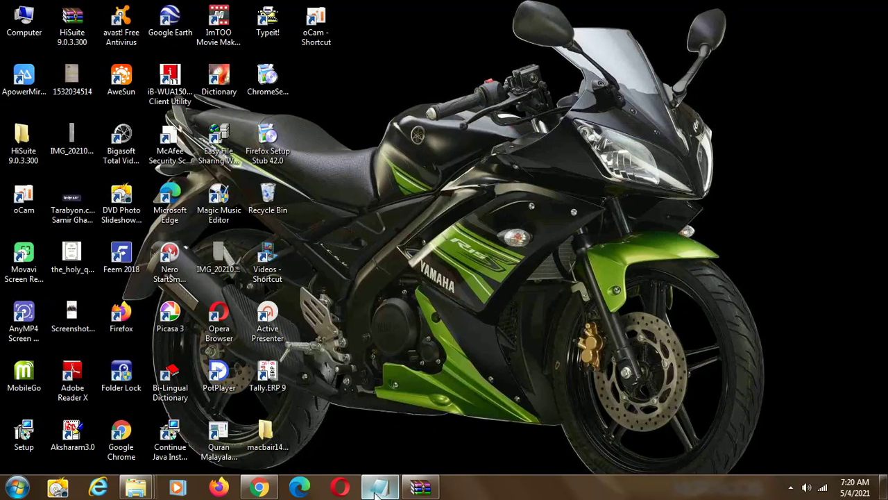
{"action": "right_click", "coordinate": [369, 152]}
{"action": "left_click", "coordinate": [399, 195]}
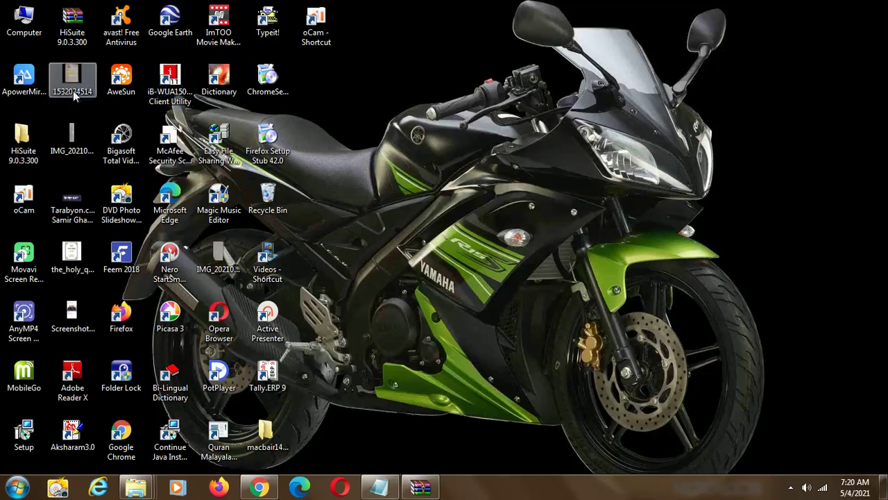
Launch ApowerMirror from its desktop shortcut and view its USB and WiFi connection pages
{"action": "left_click", "coordinate": [38, 87]}
{"action": "double_click", "coordinate": [39, 85]}
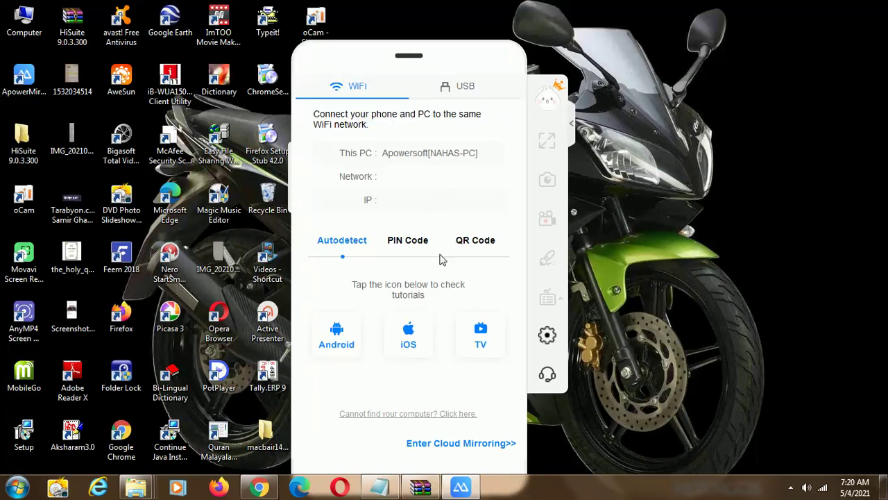
{"action": "left_click", "coordinate": [465, 89]}
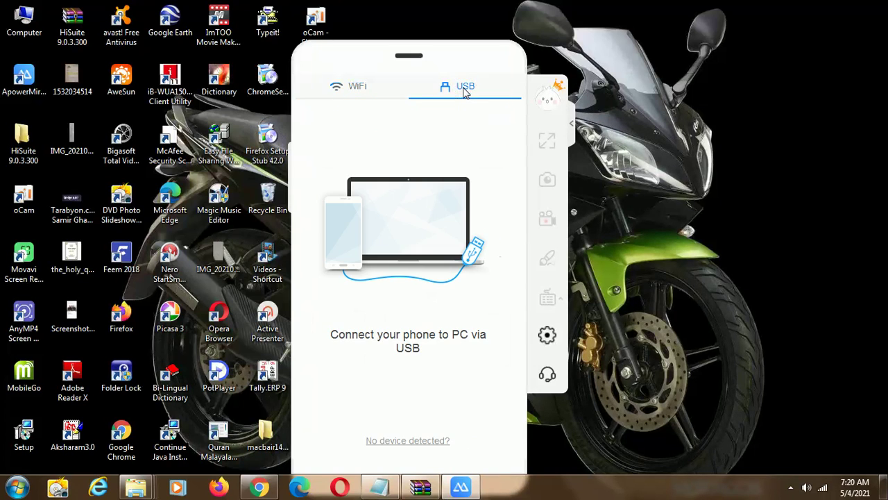
{"action": "left_click", "coordinate": [343, 89]}
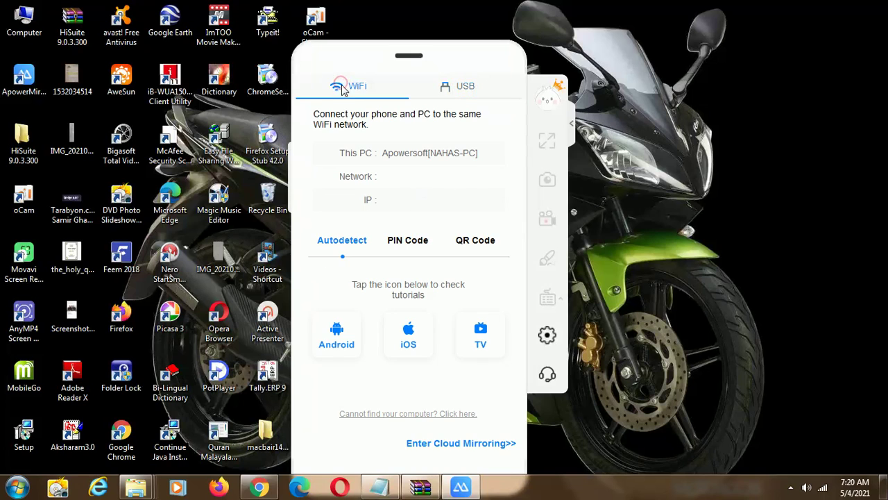
View the Android WiFi tutorial up to its network connection stage, return to the connection page, and choose USB
{"action": "left_click", "coordinate": [337, 337]}
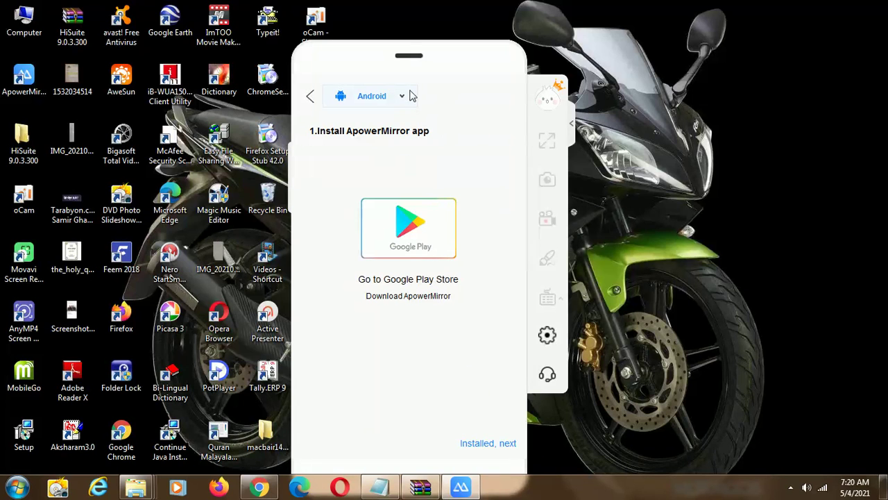
{"action": "left_click", "coordinate": [488, 444]}
{"action": "left_click", "coordinate": [486, 445]}
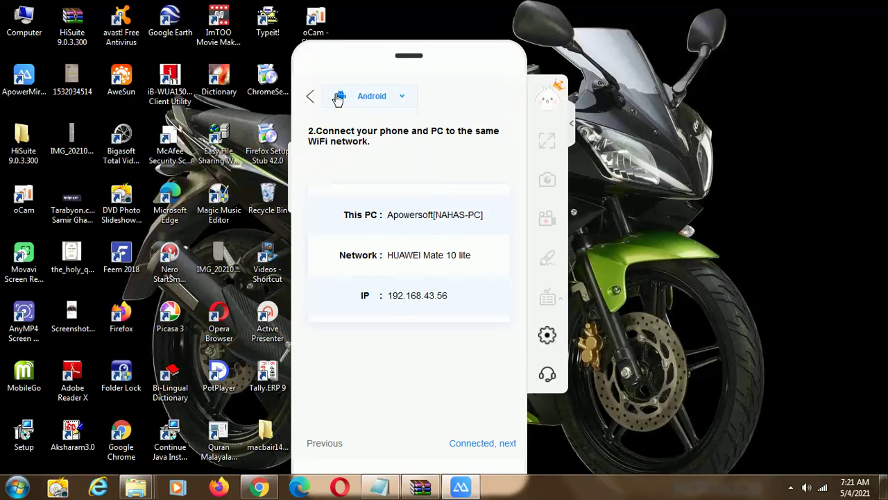
{"action": "left_click", "coordinate": [311, 96]}
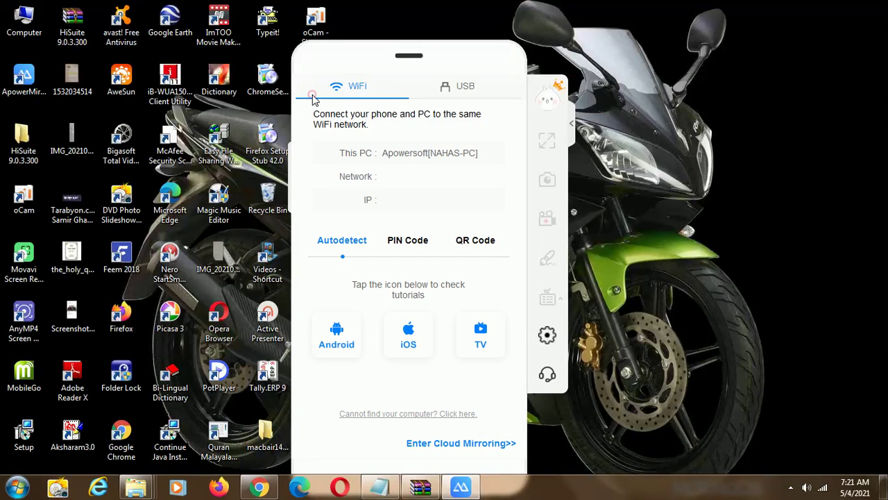
{"action": "left_click", "coordinate": [479, 93]}
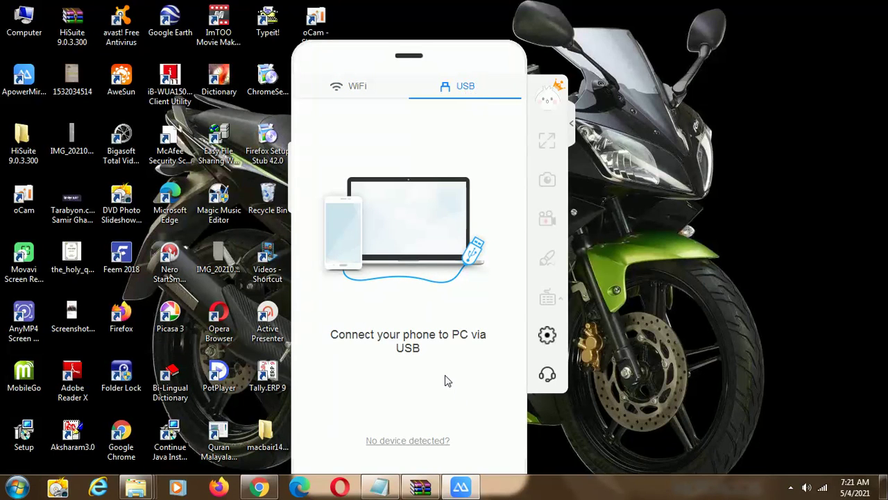
Switch to the Notepad instructions and correct item 7 to read "usb cable connect to pc"
{"action": "left_click", "coordinate": [378, 487]}
{"action": "left_click_drag", "start_coordinate": [134, 164], "coordinate": [91, 164]}
{"action": "left_click", "coordinate": [134, 161]}
{"action": "left_click_drag", "start_coordinate": [166, 169], "coordinate": [95, 161]}
{"action": "left_click", "coordinate": [145, 188]}
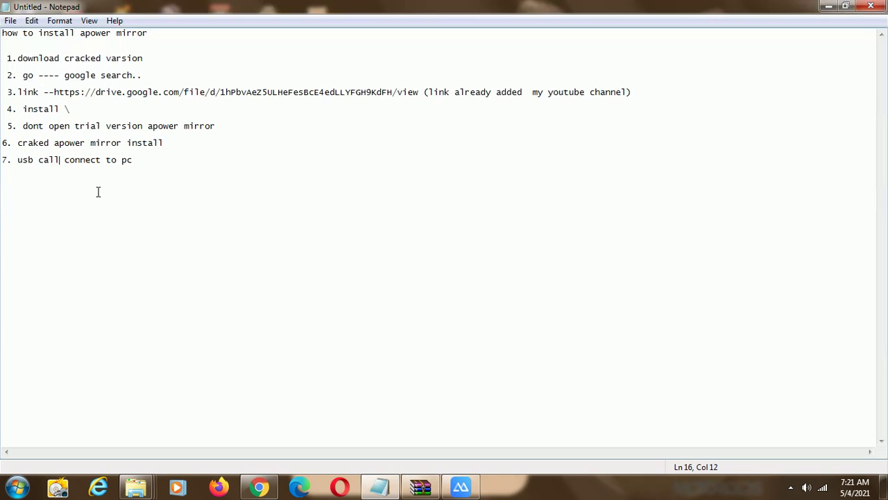
{"action": "key", "text": "BackSpace"}
{"action": "type", "text": "b"}
{"action": "key", "text": "BackSpace"}
{"action": "key", "text": "BackSpace"}
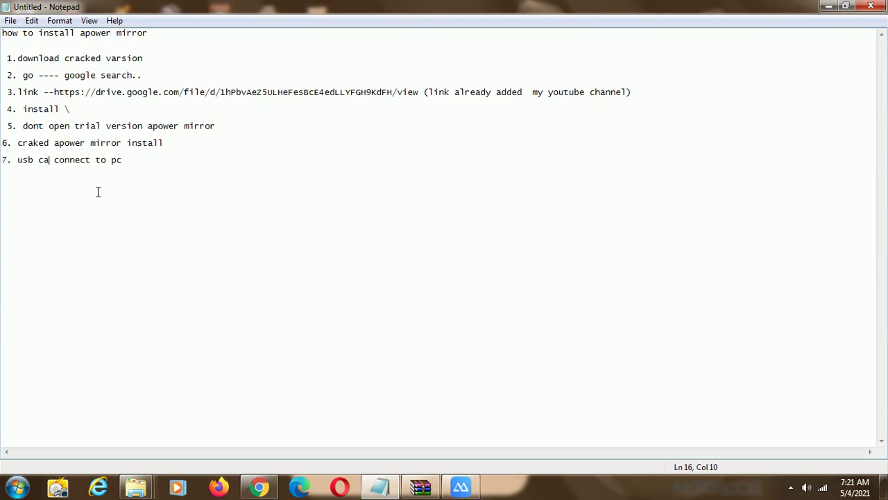
{"action": "type", "text": "ble"}
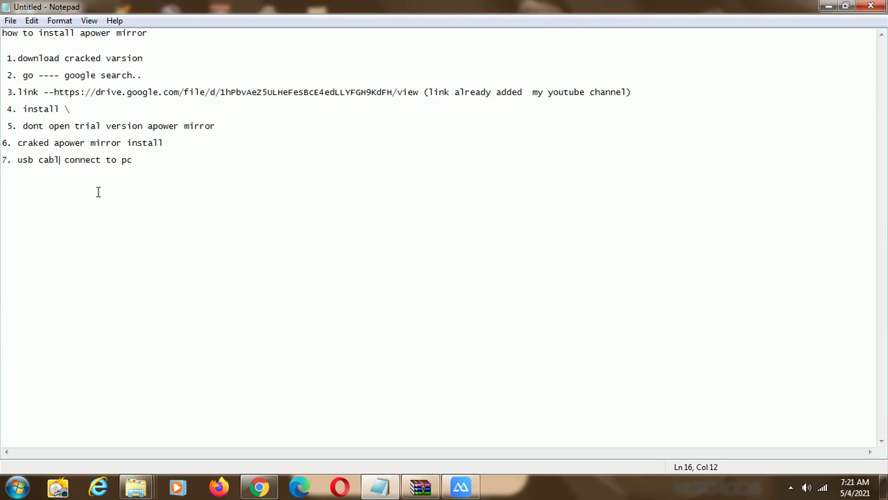
Highlight the whole item 7 line in the notes and switch back to ApowerMirror's USB connection page
{"action": "left_click", "coordinate": [158, 163]}
{"action": "key", "text": "ctrl+shift+Left"}
{"action": "key", "text": "ctrl+shift+Left"}
{"action": "key", "text": "ctrl+shift+Left"}
{"action": "key", "text": "ctrl+shift+Left"}
{"action": "key", "text": "shift+Home"}
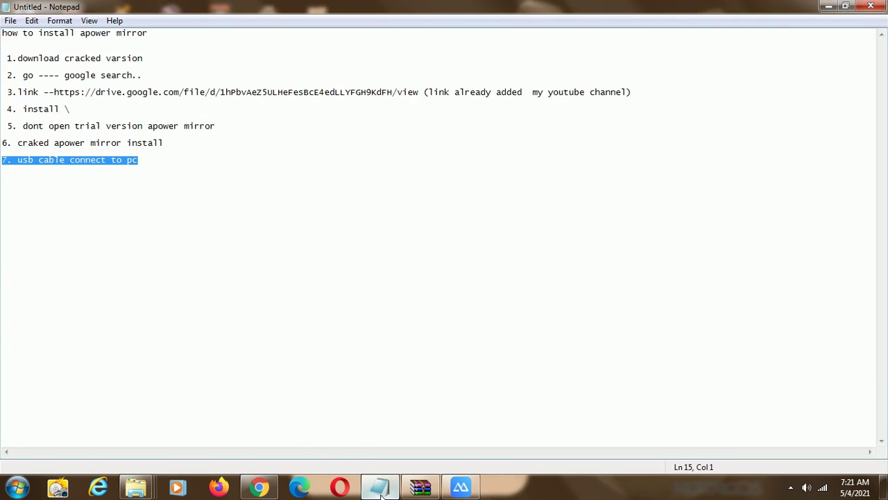
{"action": "left_click", "coordinate": [462, 488]}
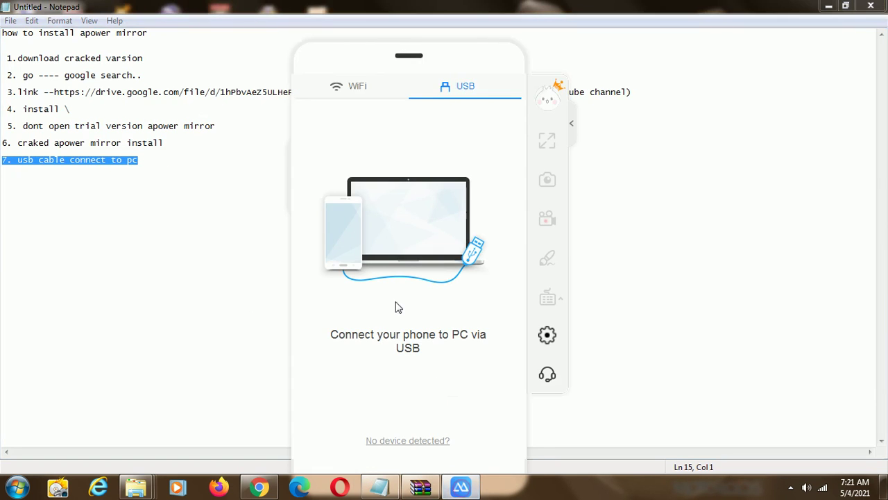